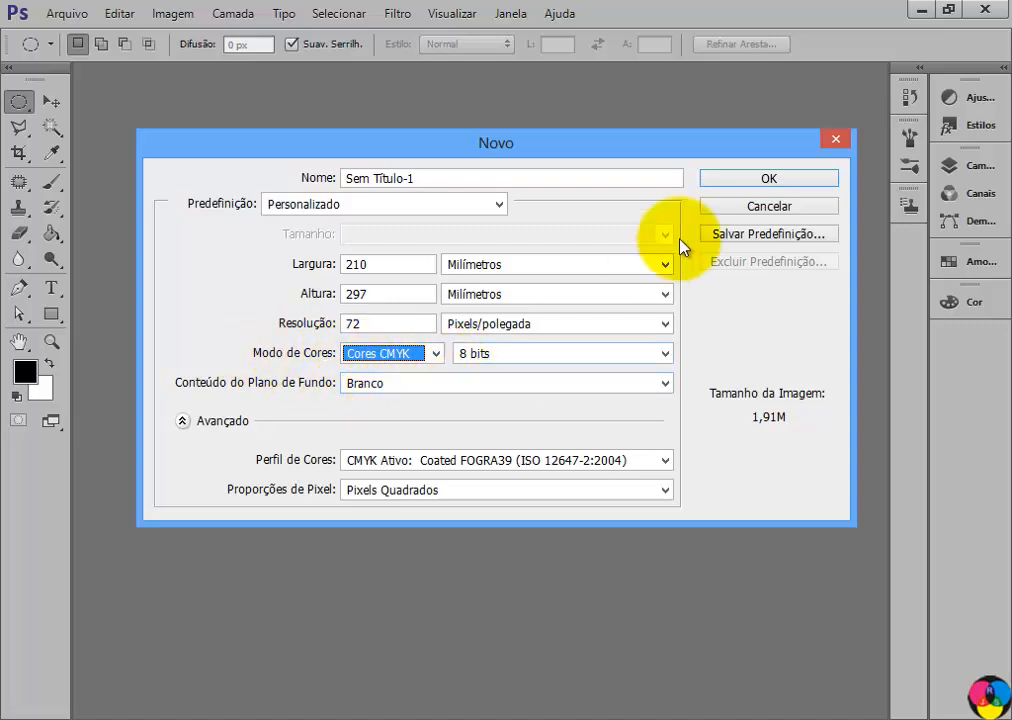
Step: Create a 210 × 297 mm, 72 pixels/inch CMYK document with a white background and display its layers
click(771, 184)
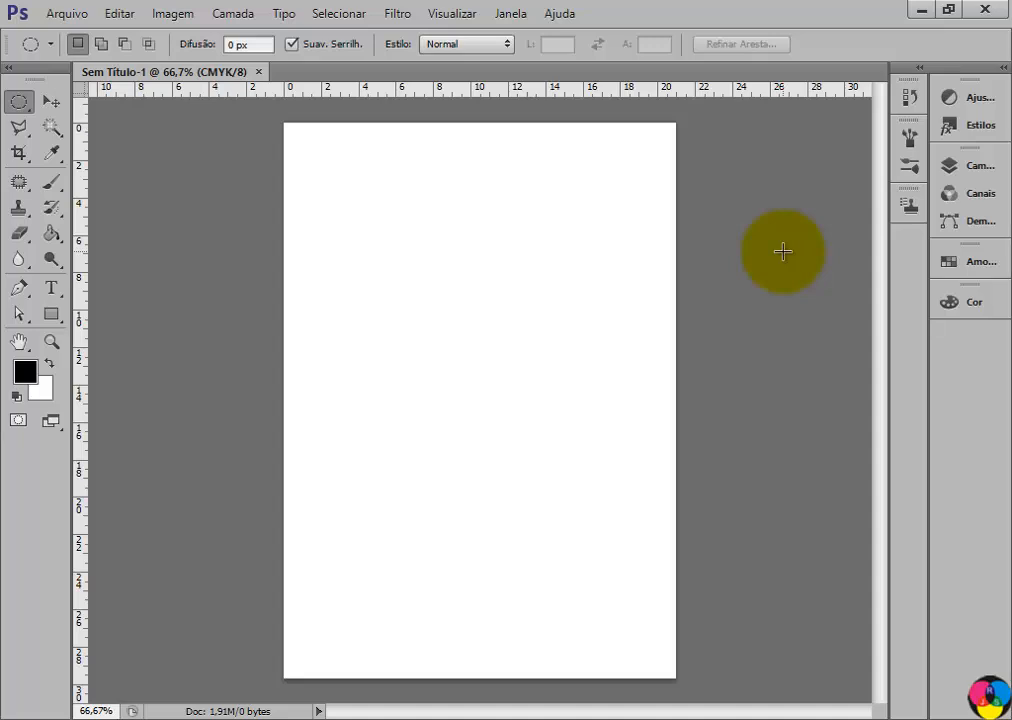
click(988, 168)
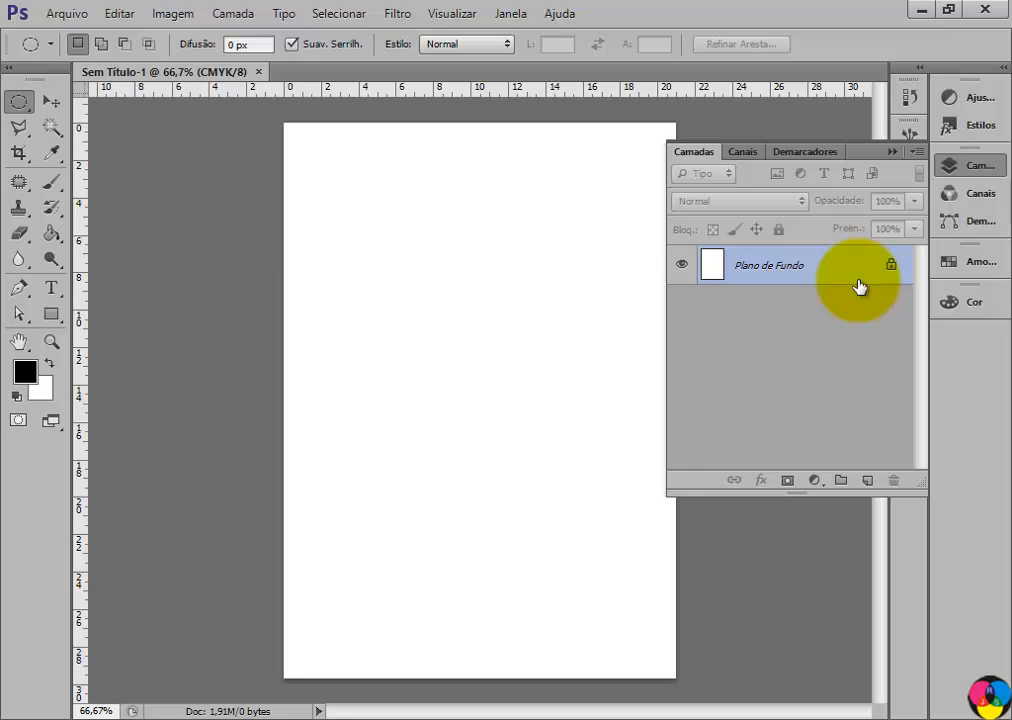
scroll(330, 410, up, 1)
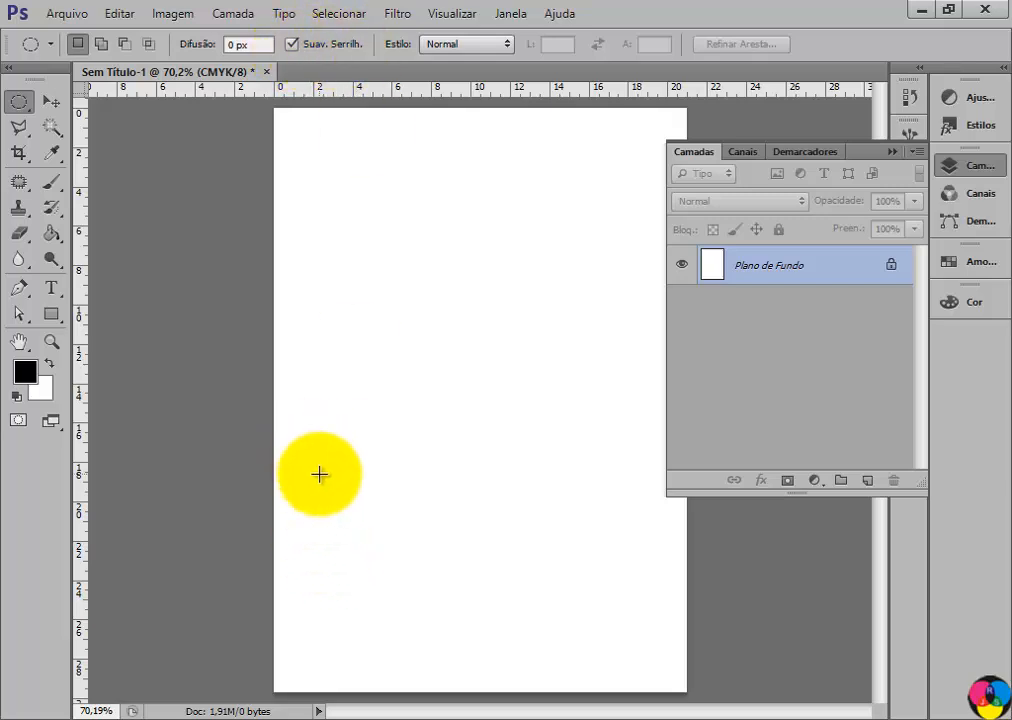
Step: Draw an anti-aliased elliptical selection about 9.7 cm wide near the page's left edge, fill it with black and deselect
drag(288, 288, 479, 477)
click(468, 478)
key(ctrl+z)
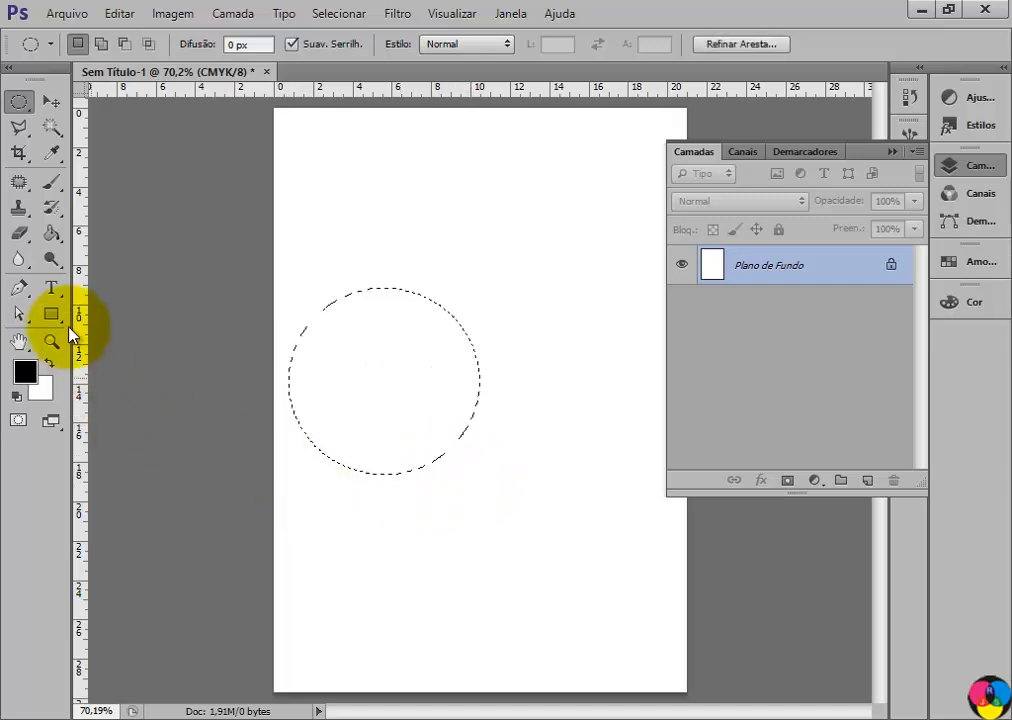
click(49, 236)
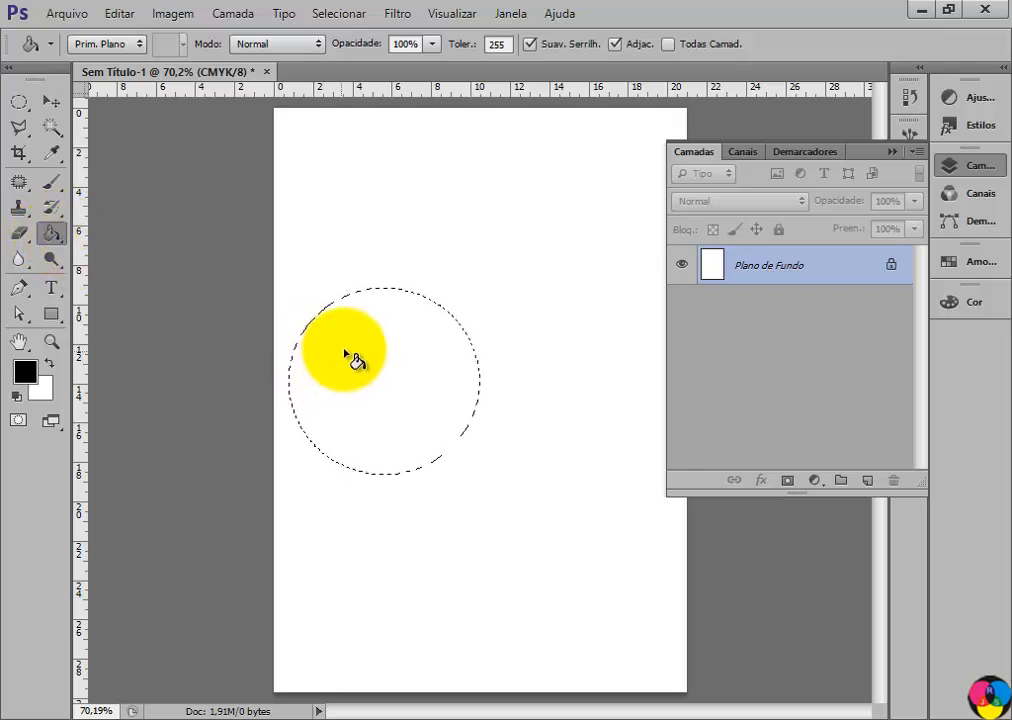
click(338, 460)
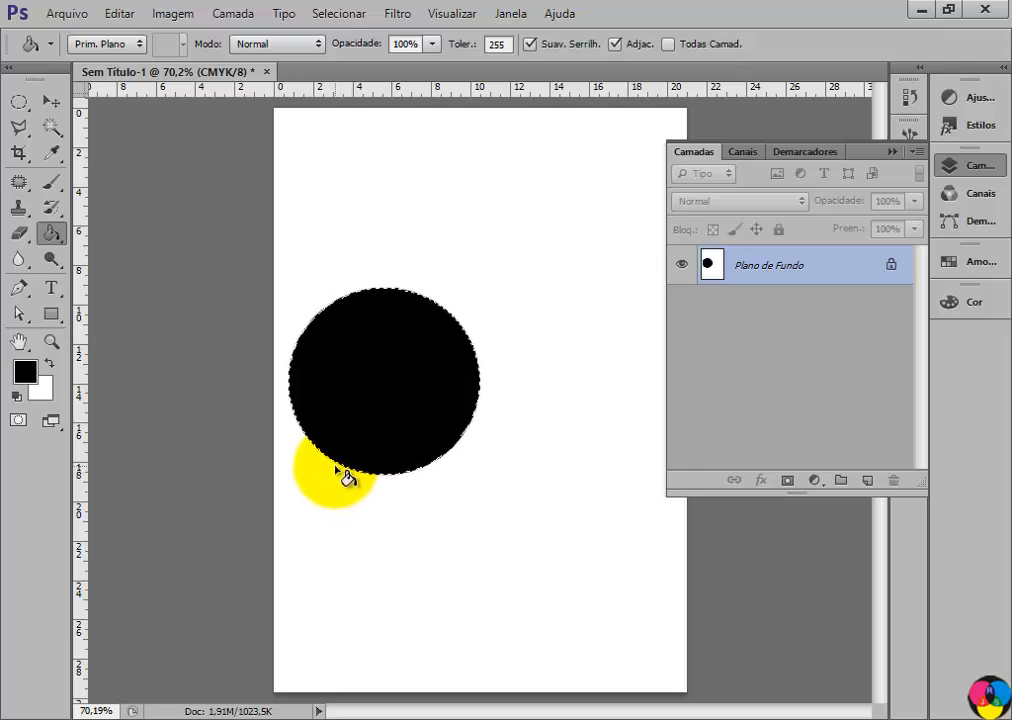
click(21, 104)
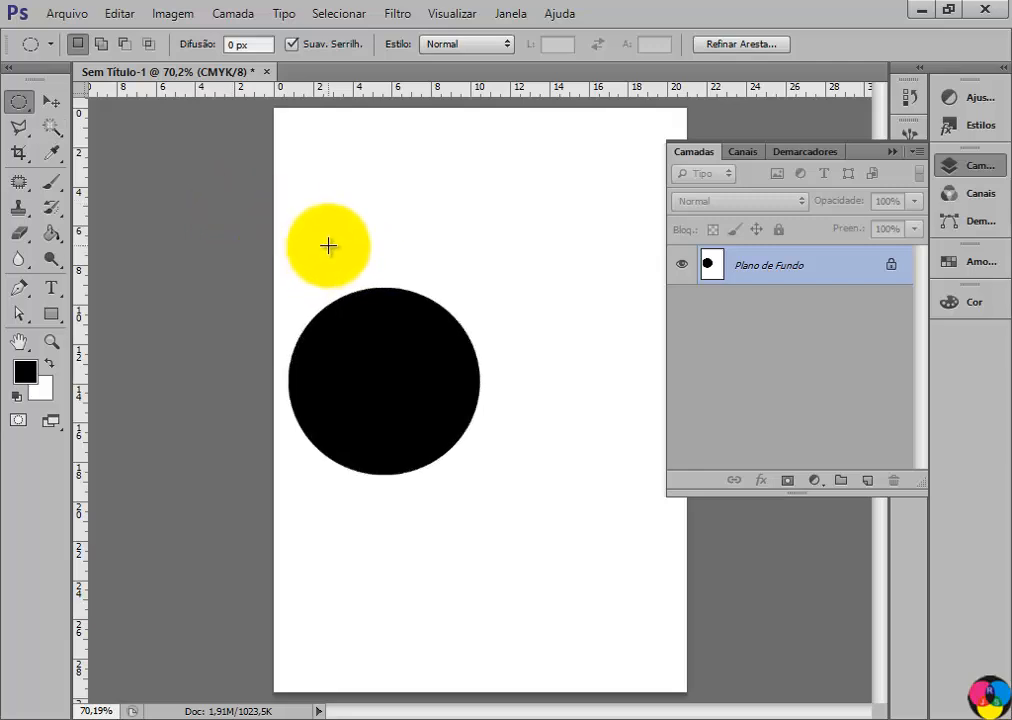
click(328, 245)
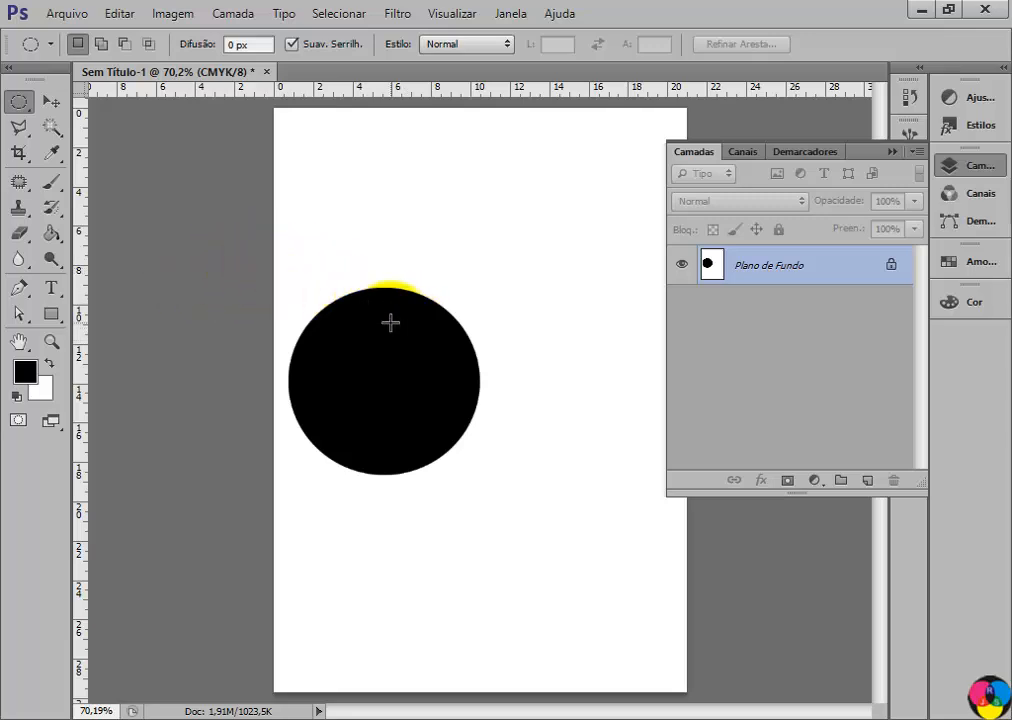
Step: Turn off anti-aliasing, make a second elliptical selection about 9 cm wide beside the black circle, fill it with black and deselect
click(52, 152)
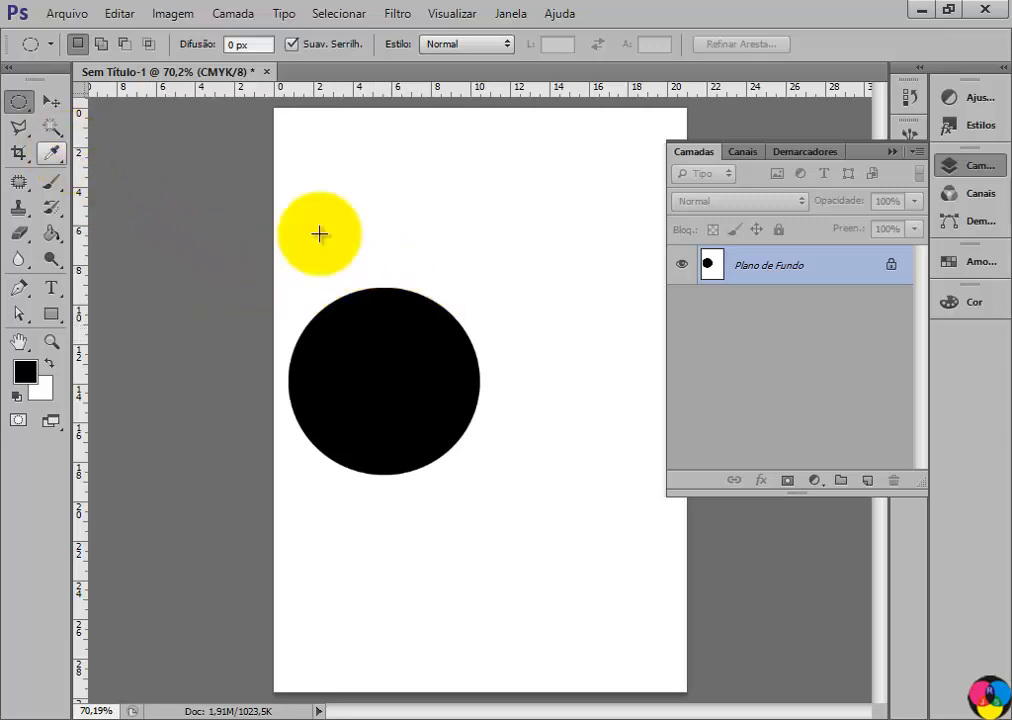
click(291, 45)
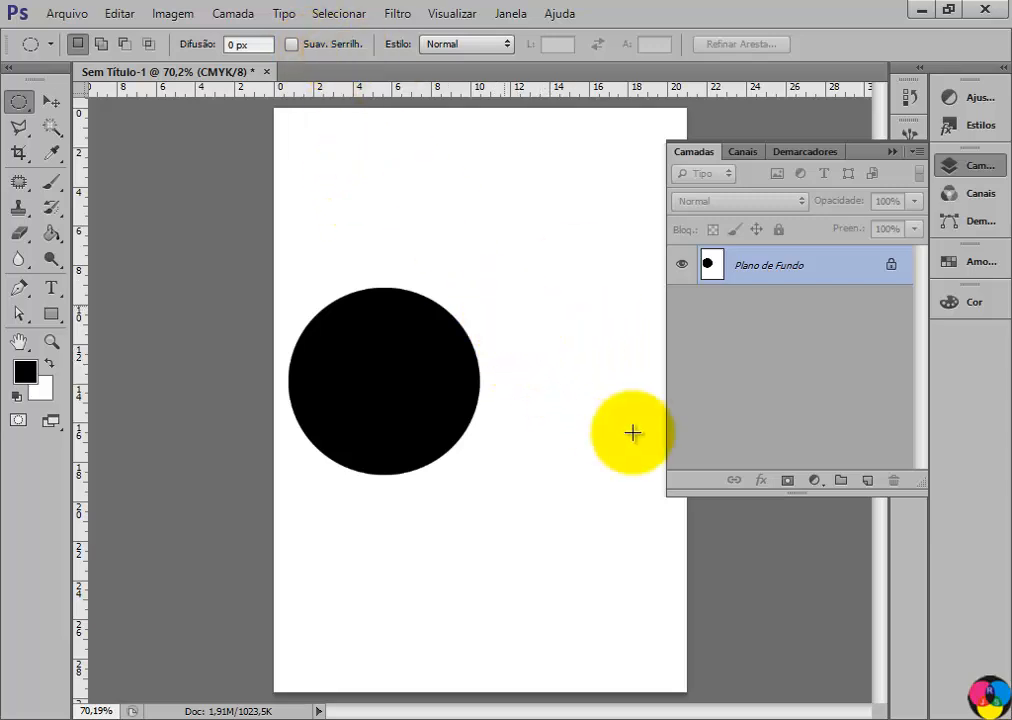
drag(504, 305, 684, 481)
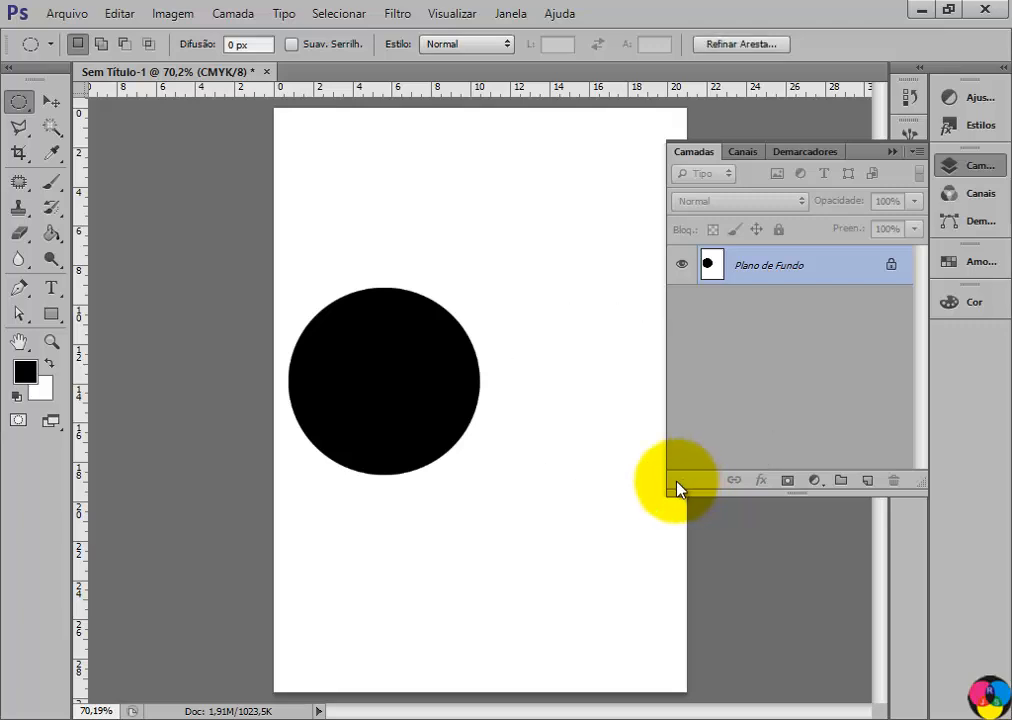
click(53, 238)
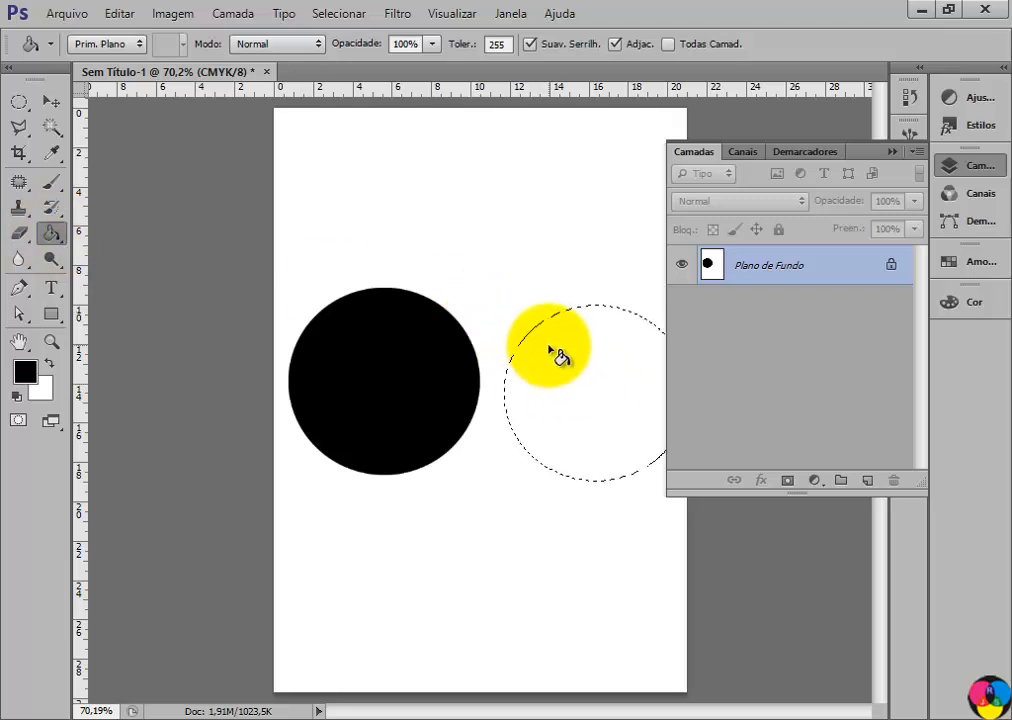
click(550, 352)
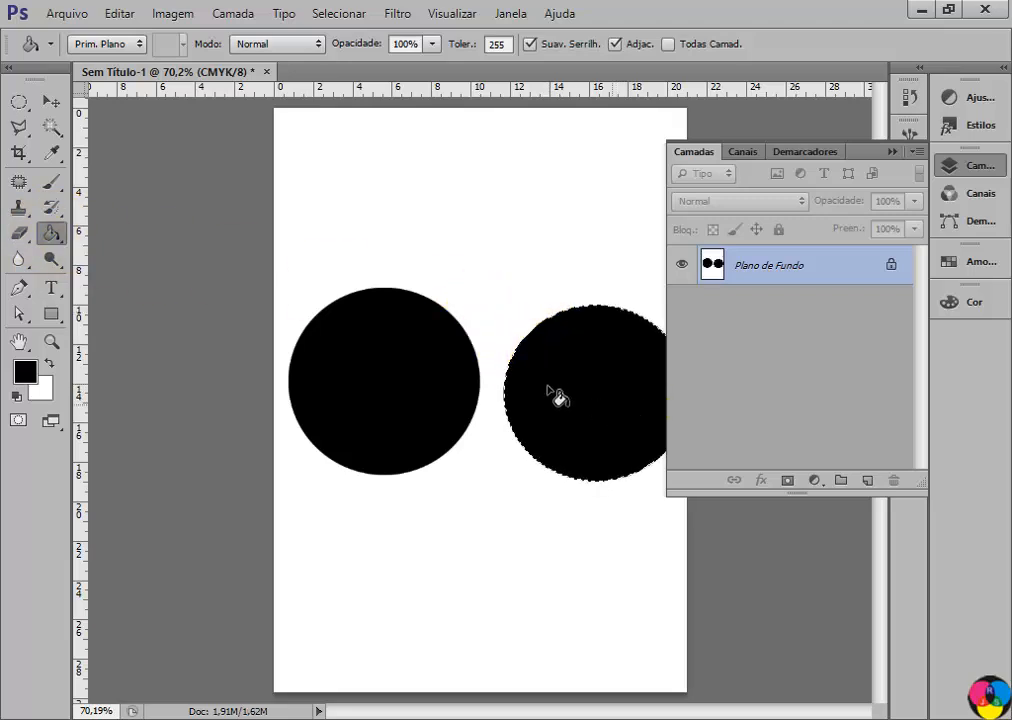
click(19, 101)
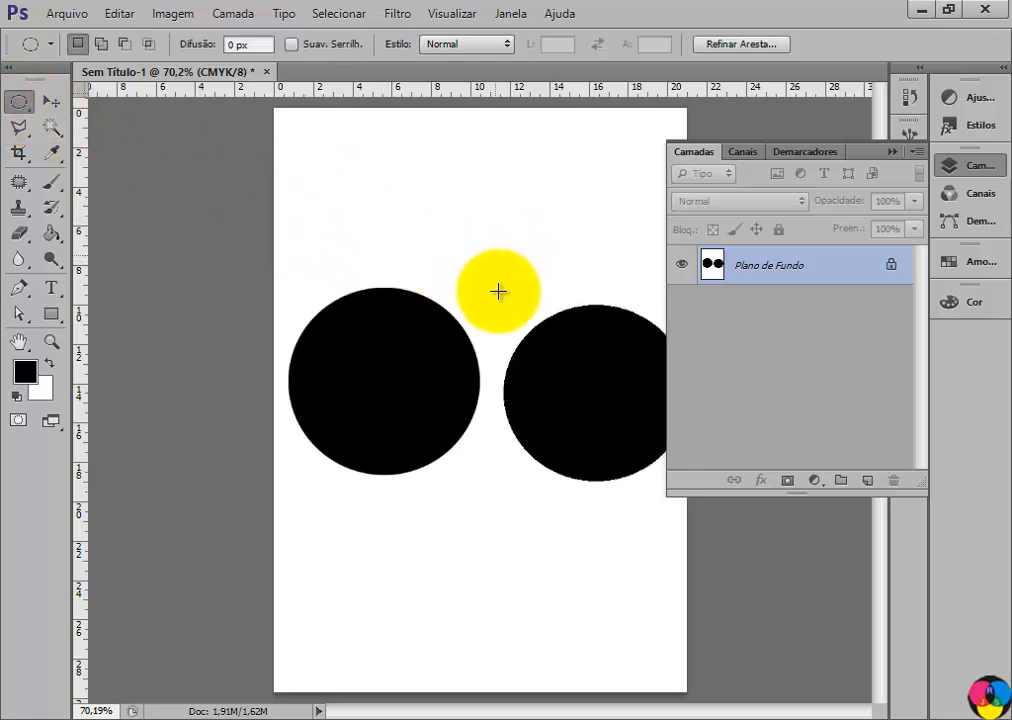
click(497, 291)
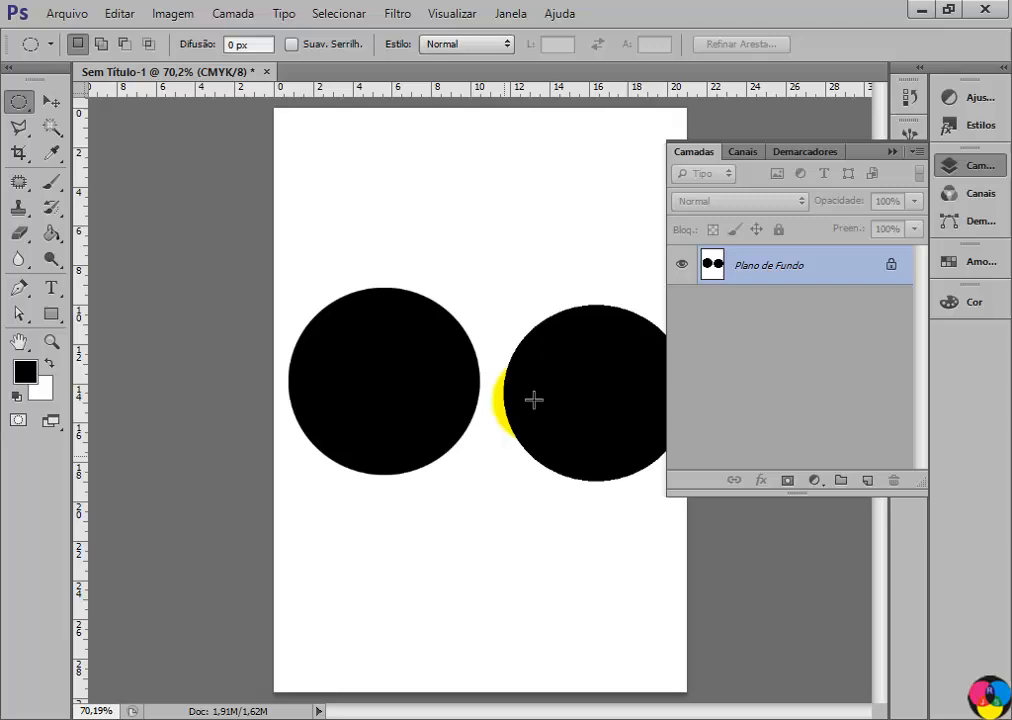
Step: Zoom in to 500% between the two circles to compare their anti-aliased and non-anti-aliased edges
click(53, 343)
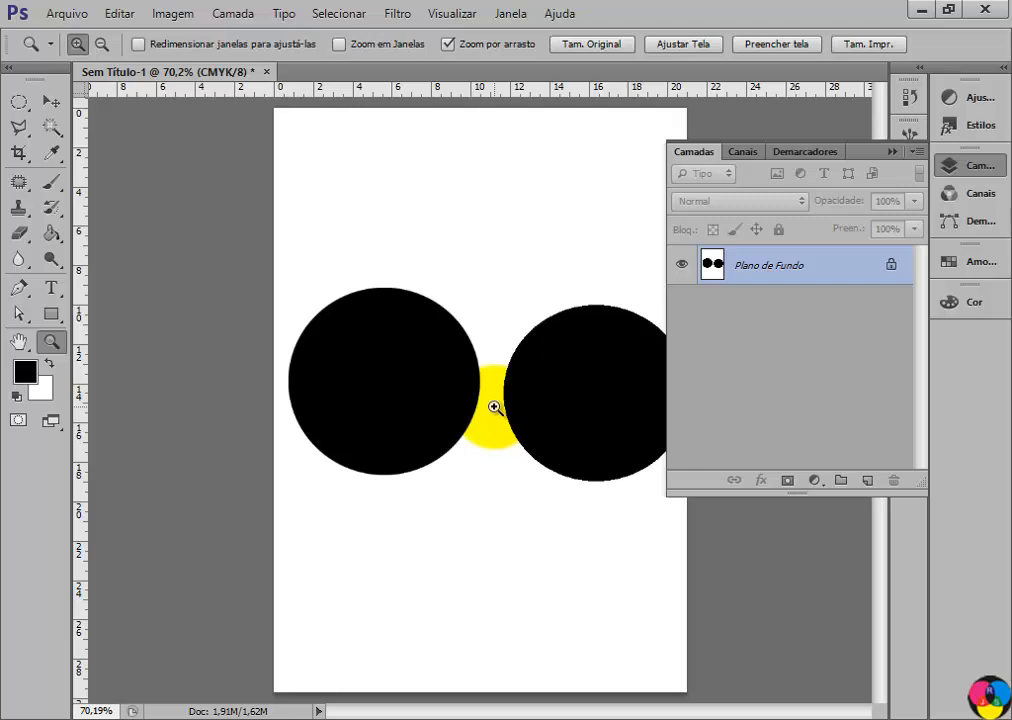
click(494, 407)
click(500, 402)
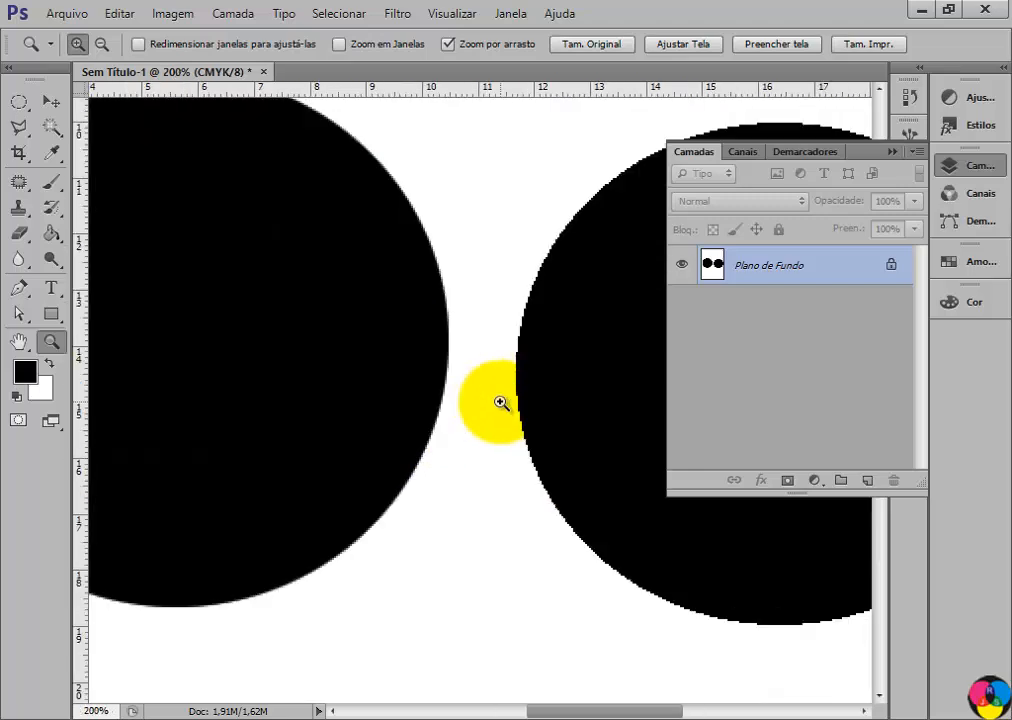
click(490, 404)
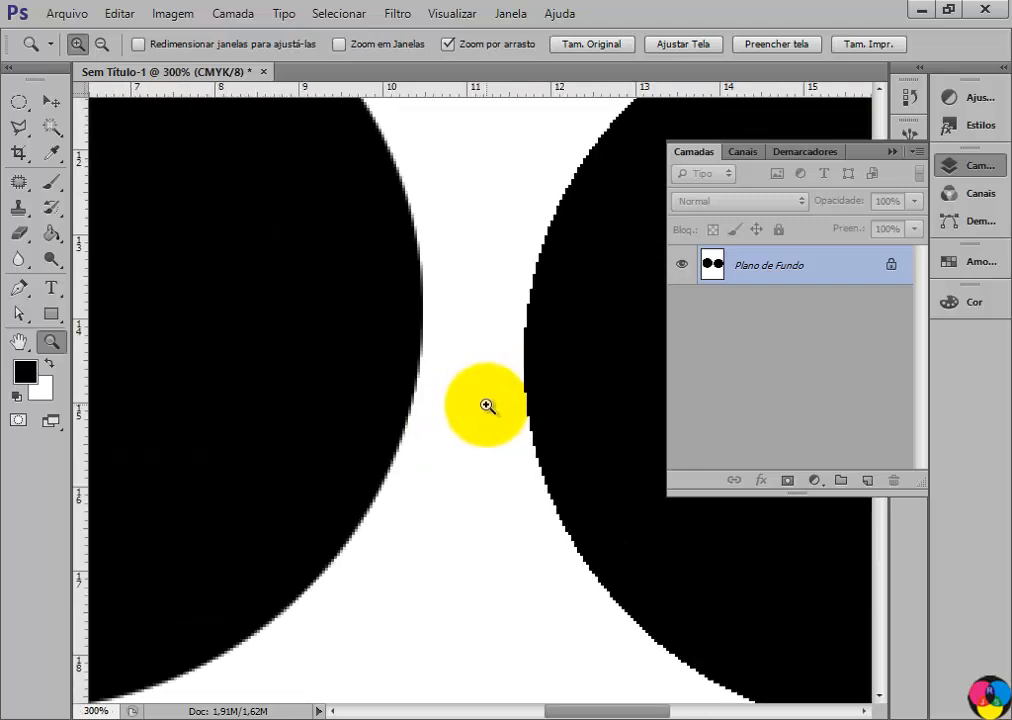
click(487, 406)
click(475, 398)
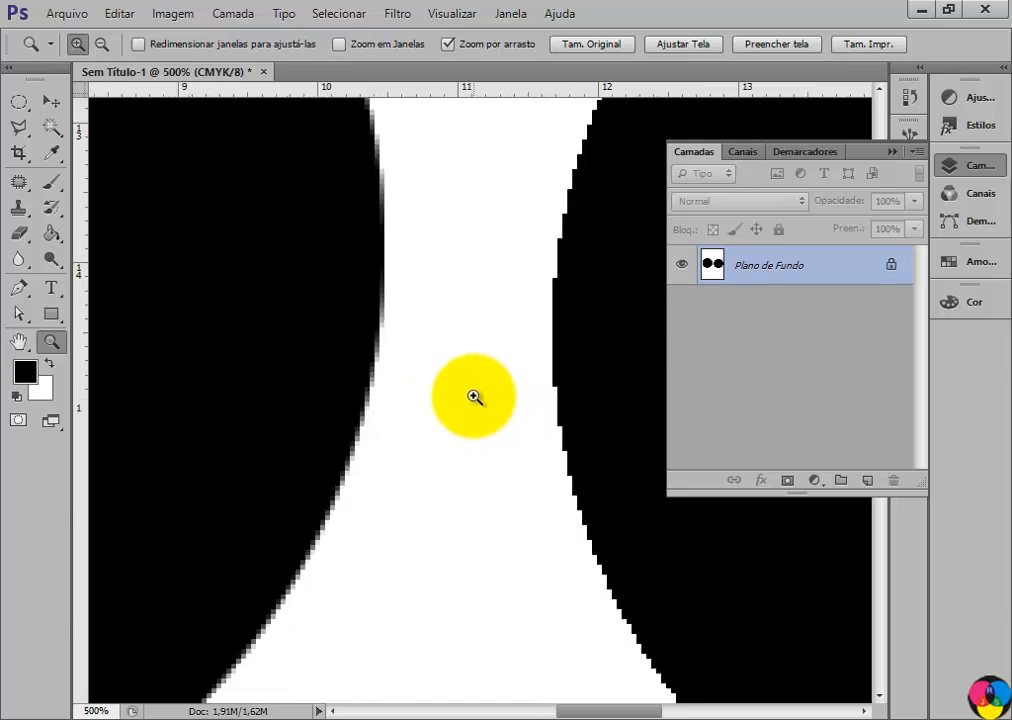
Step: Draw an elliptical selection about 8 cm wide, reposition it in the page's upper-left area and fill it with black
click(19, 103)
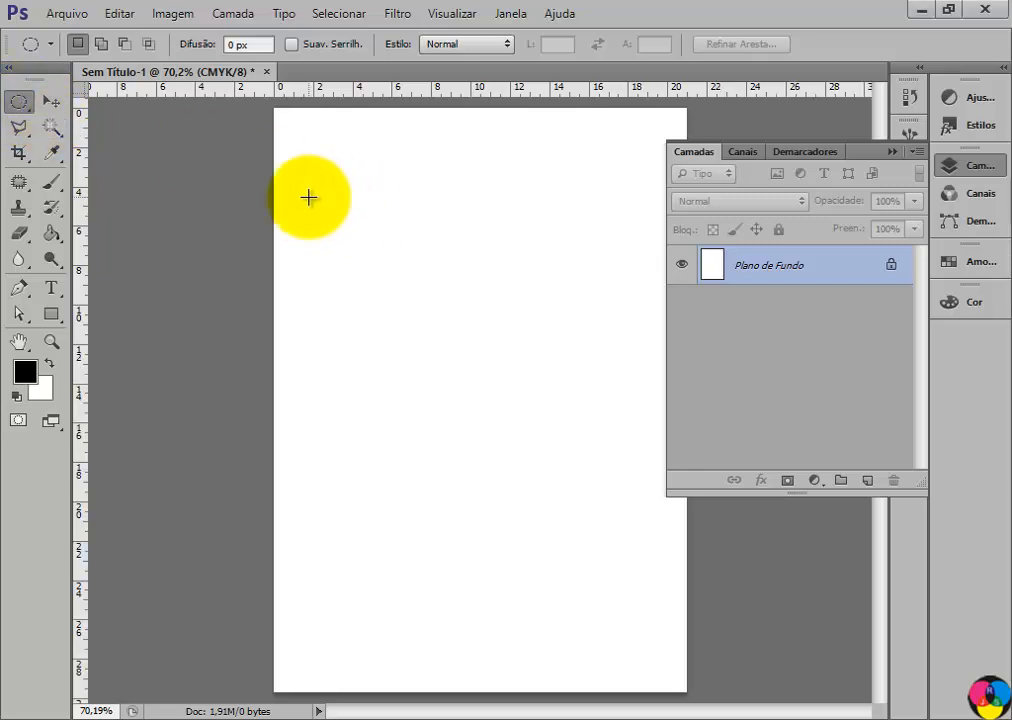
drag(296, 168, 456, 322)
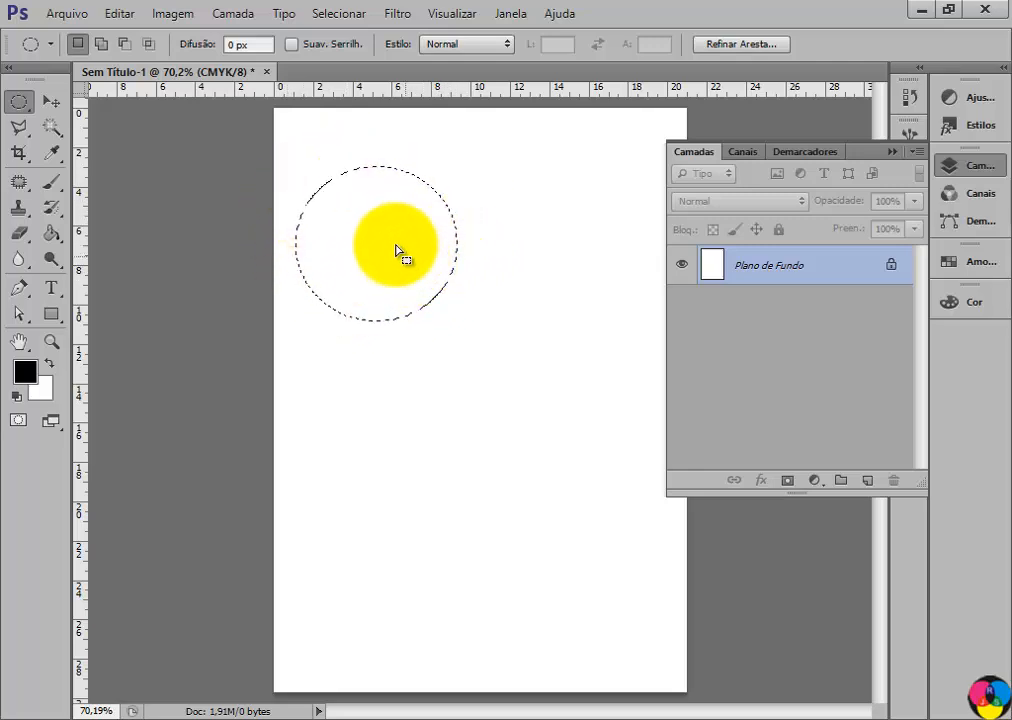
drag(409, 285, 381, 203)
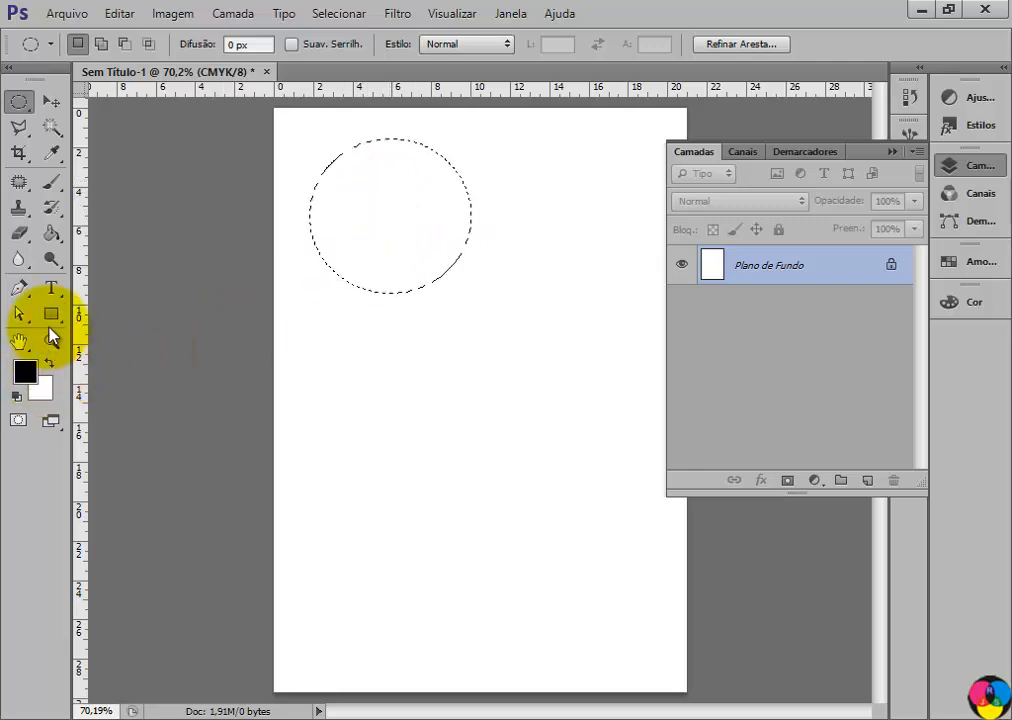
click(52, 237)
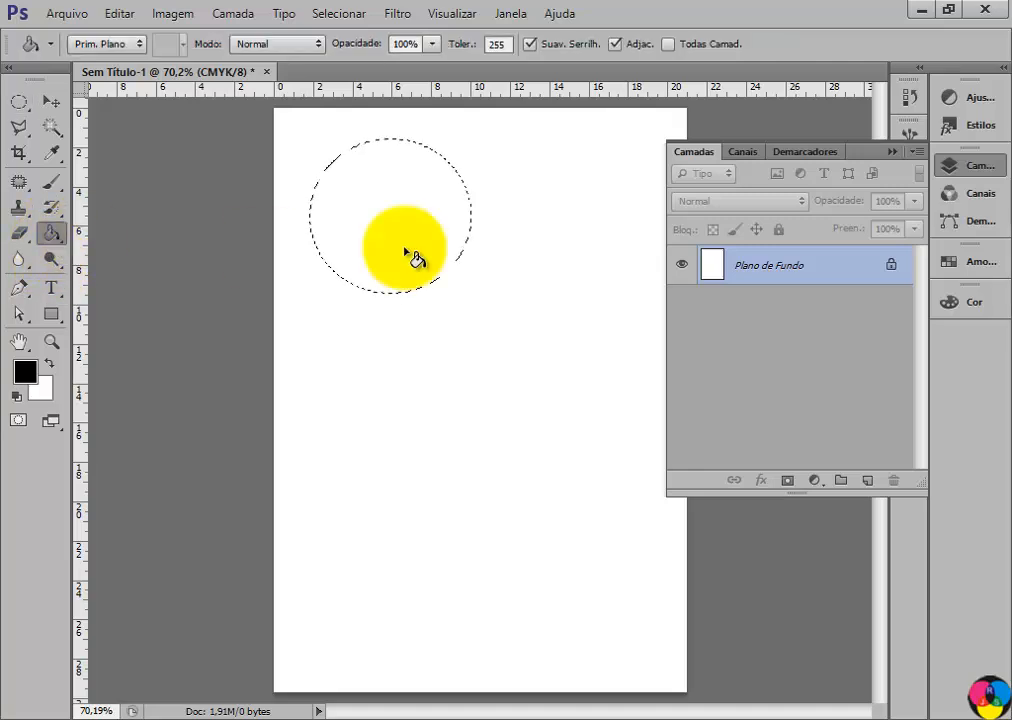
click(352, 188)
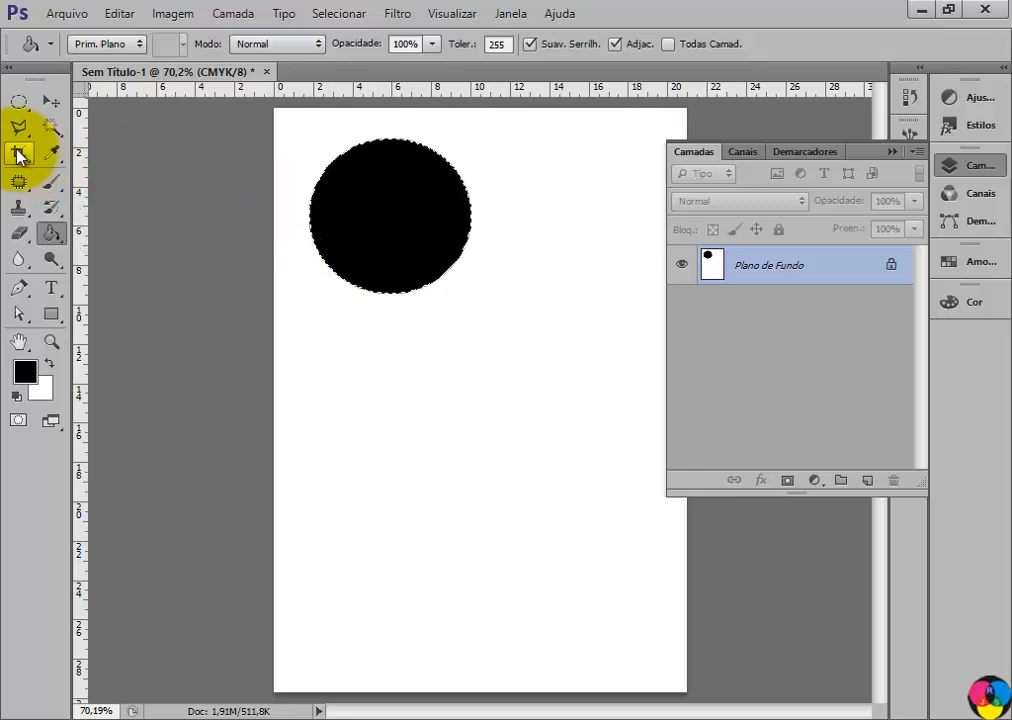
Step: Move only the selection outline directly below the first circle and fill it with black
click(19, 102)
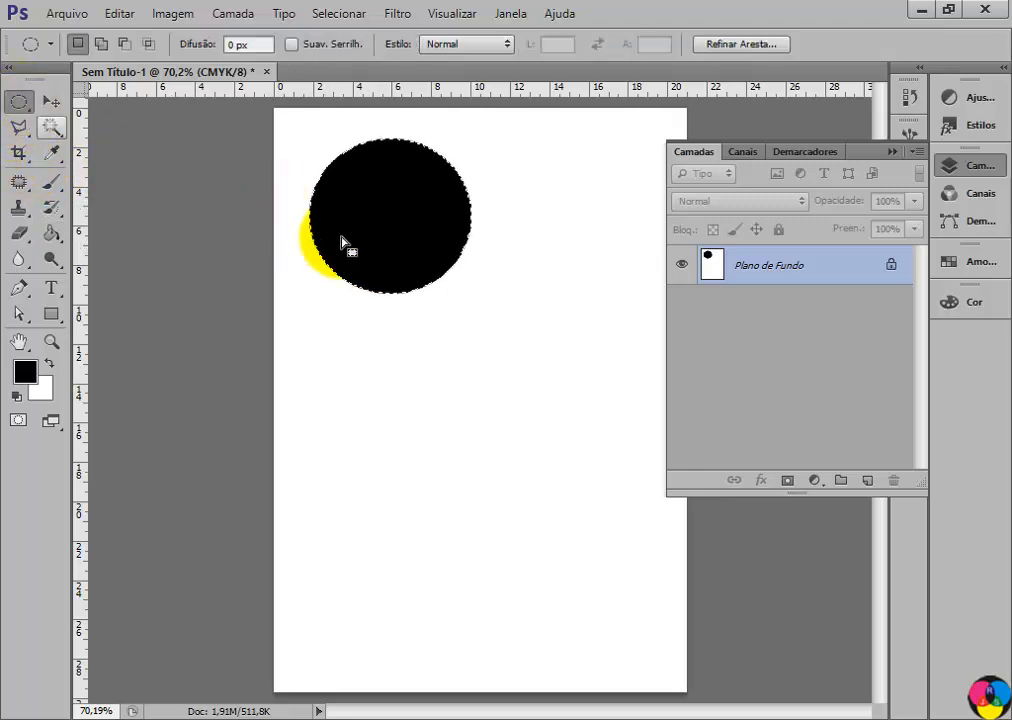
drag(383, 218, 389, 407)
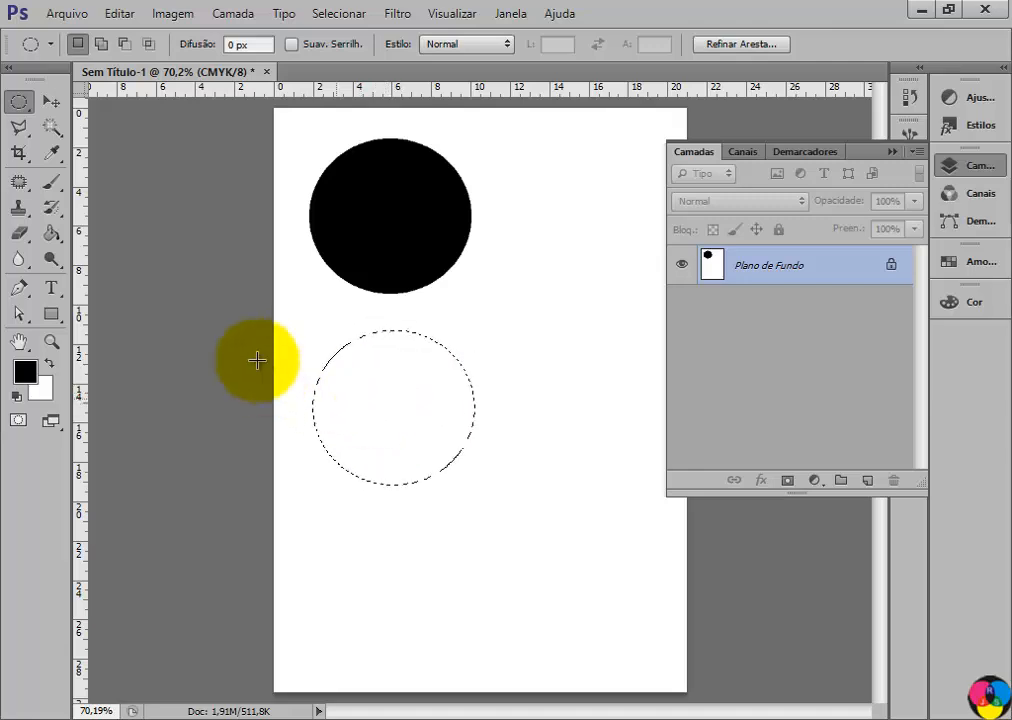
click(51, 233)
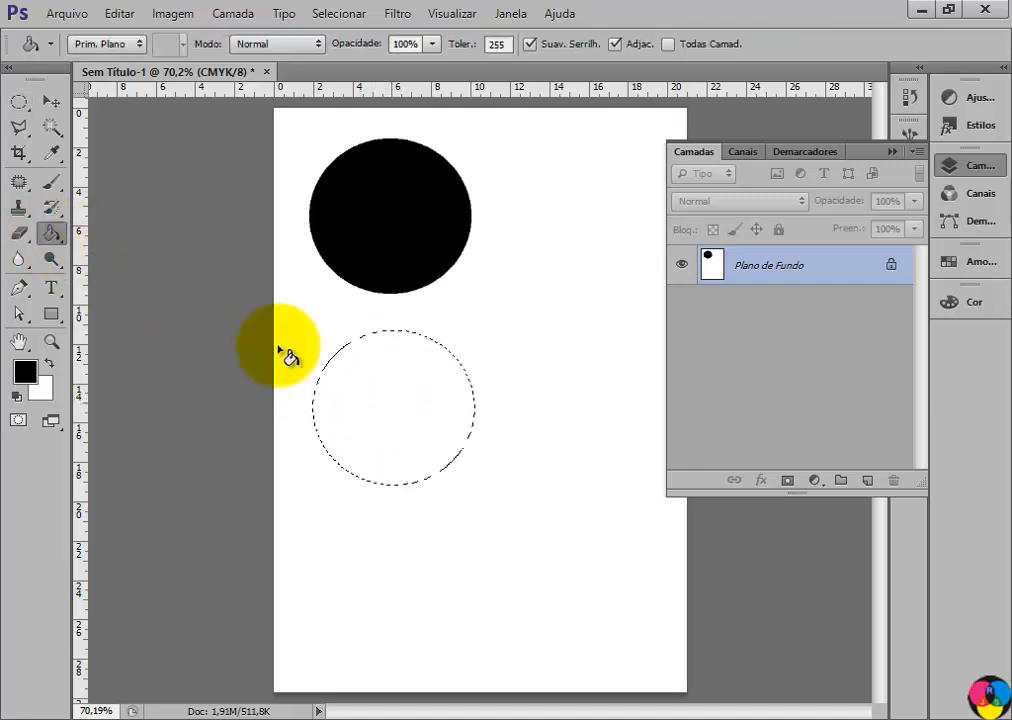
click(352, 388)
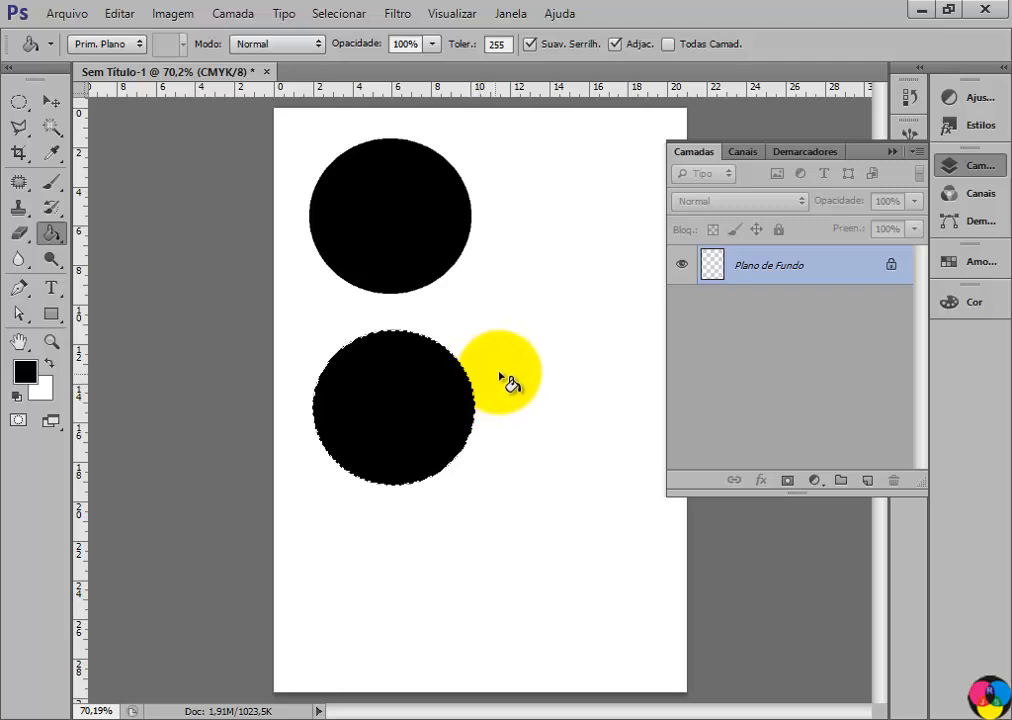
Step: Move the selection outline to the right of the upper circle, adjust its position and fill it with black
click(18, 104)
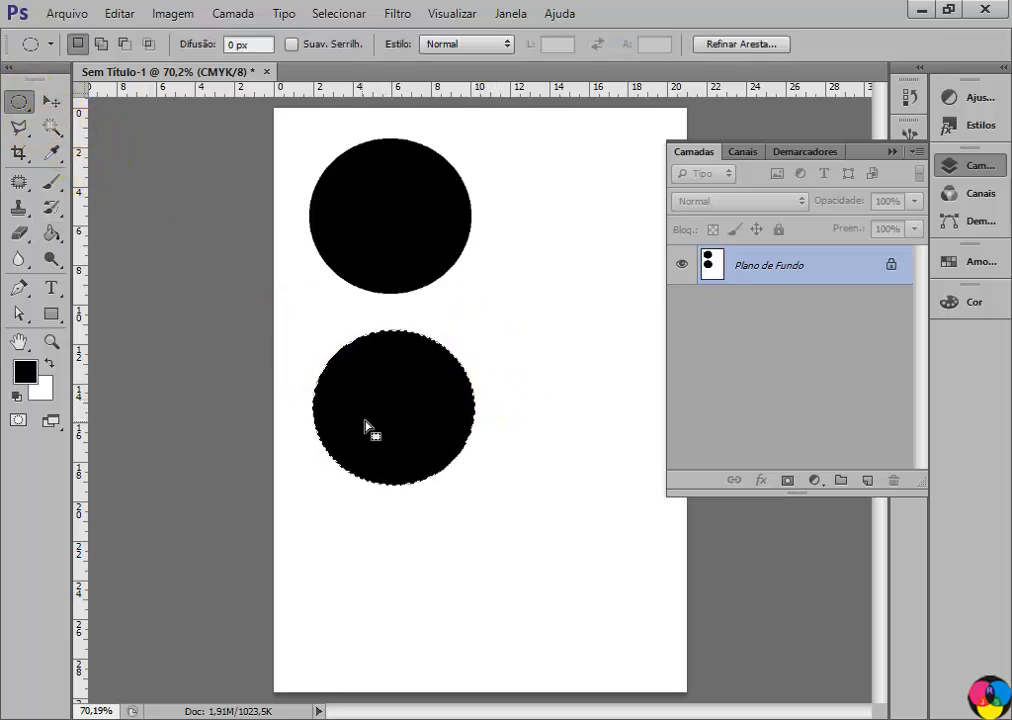
drag(366, 428, 562, 240)
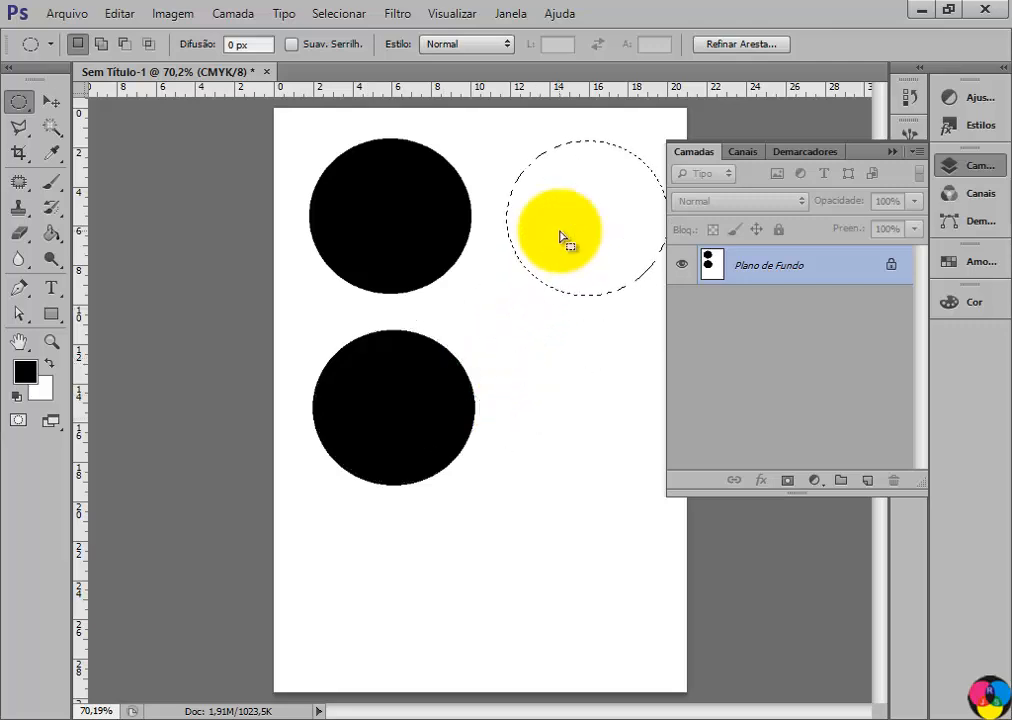
drag(588, 189, 567, 210)
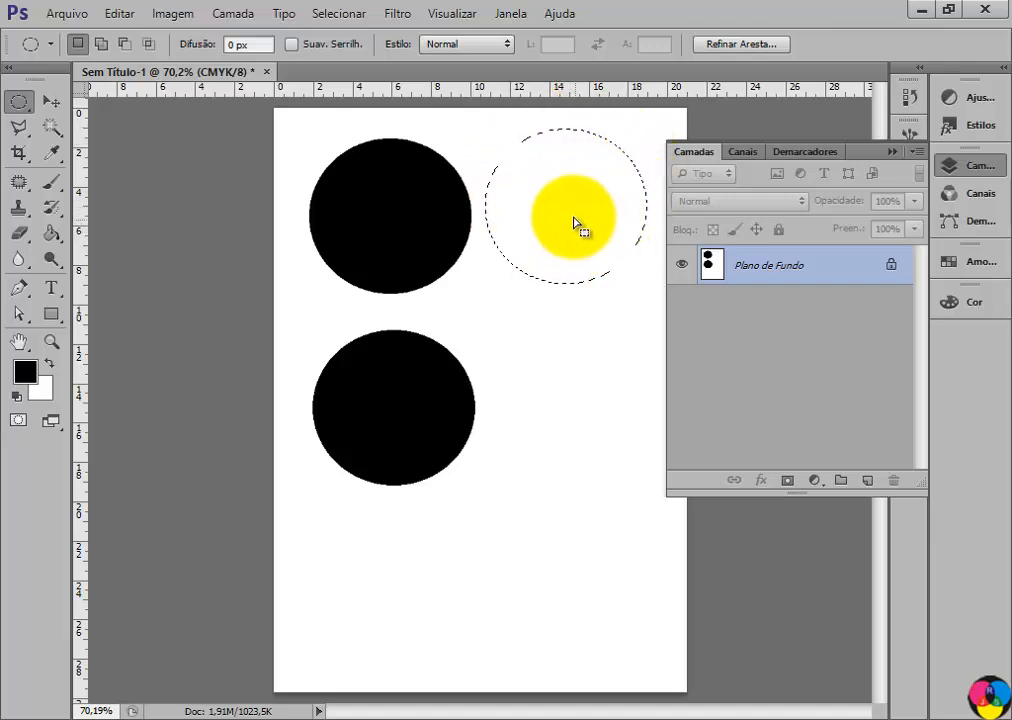
mouse_move(577, 222)
mouse_down()
mouse_move(576, 318)
mouse_move(425, 282)
mouse_move(535, 235)
mouse_move(598, 265)
mouse_move(545, 262)
mouse_move(569, 210)
mouse_up()
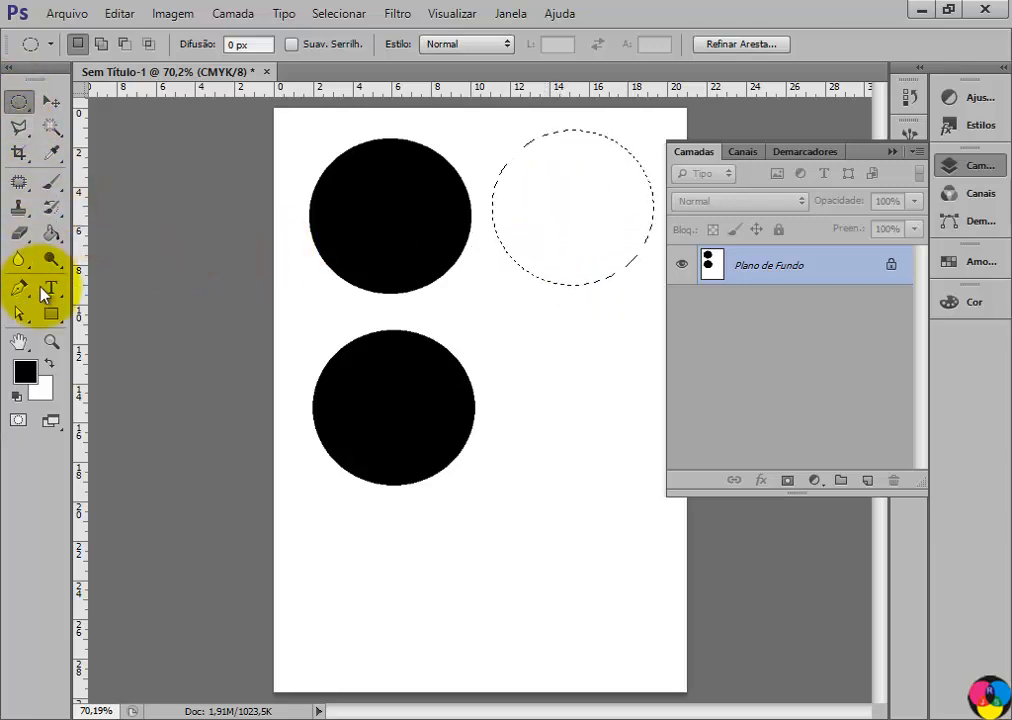
click(51, 234)
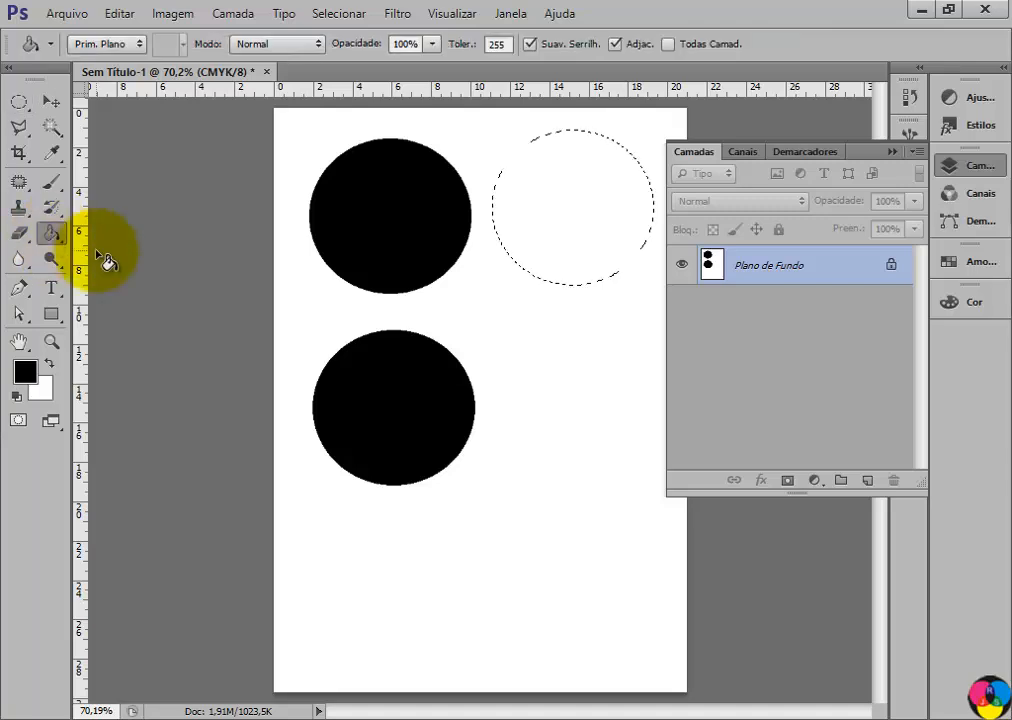
click(532, 204)
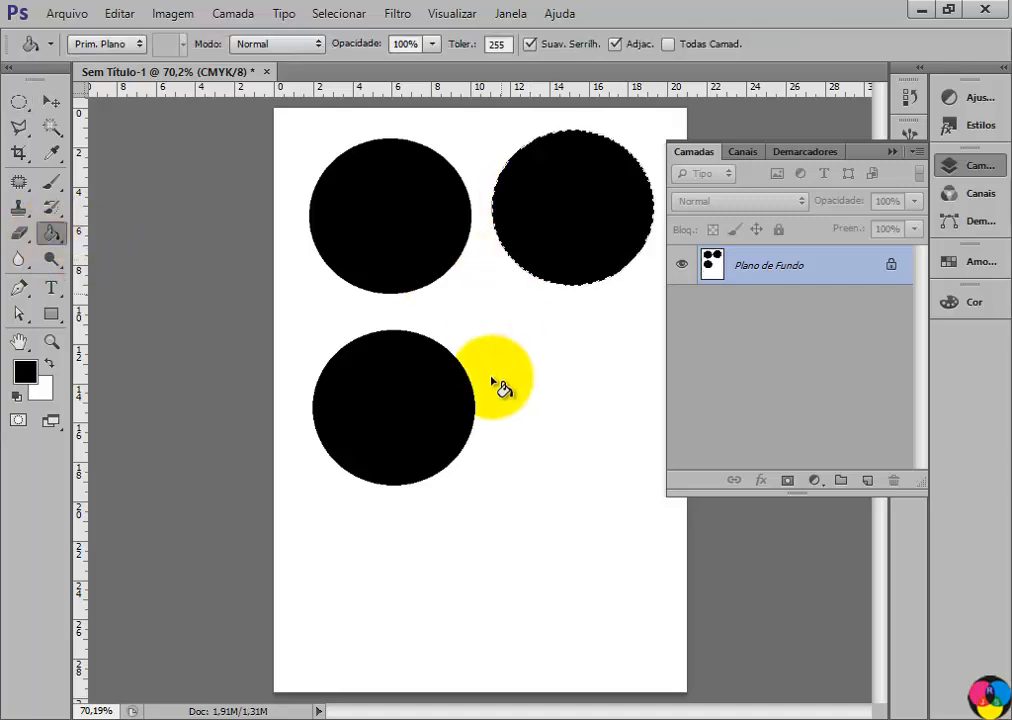
Step: Move the selected upper-right black circle slightly down, together with its pixels, and clear the selection
click(55, 108)
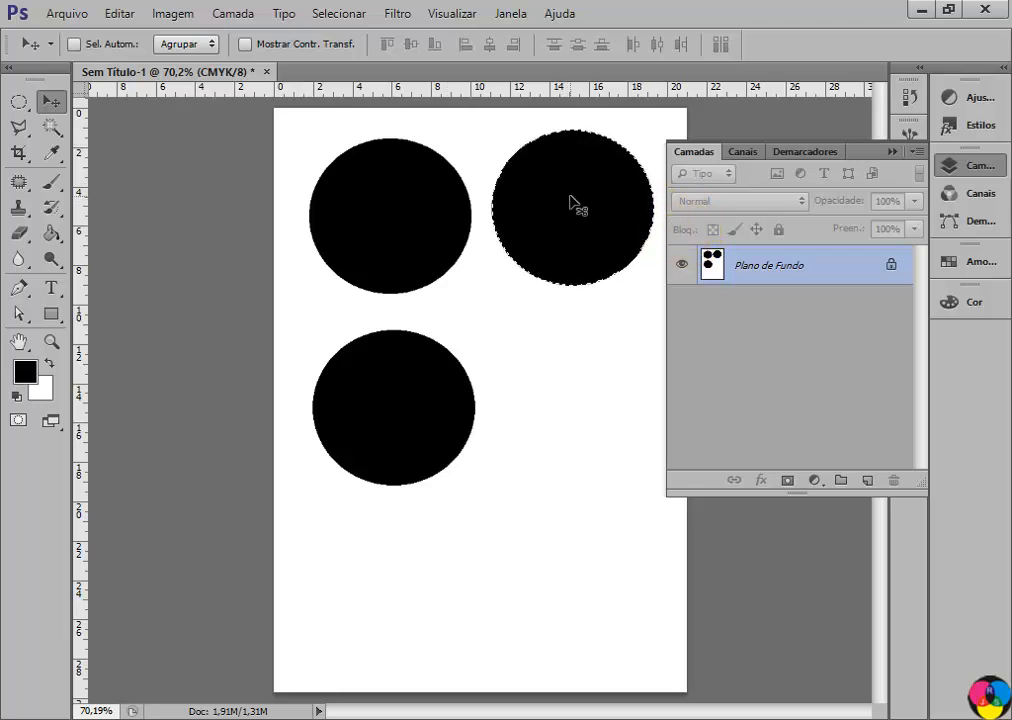
mouse_move(570, 226)
mouse_down()
mouse_move(571, 306)
mouse_move(557, 202)
mouse_move(567, 341)
mouse_move(573, 211)
mouse_move(574, 255)
mouse_move(542, 273)
mouse_move(574, 289)
mouse_move(561, 329)
mouse_move(542, 262)
mouse_move(569, 215)
mouse_move(592, 285)
mouse_move(560, 312)
mouse_move(585, 250)
mouse_move(578, 197)
mouse_move(556, 194)
mouse_move(573, 247)
mouse_move(556, 287)
mouse_move(576, 275)
mouse_move(569, 187)
mouse_move(565, 212)
mouse_up()
click(571, 380)
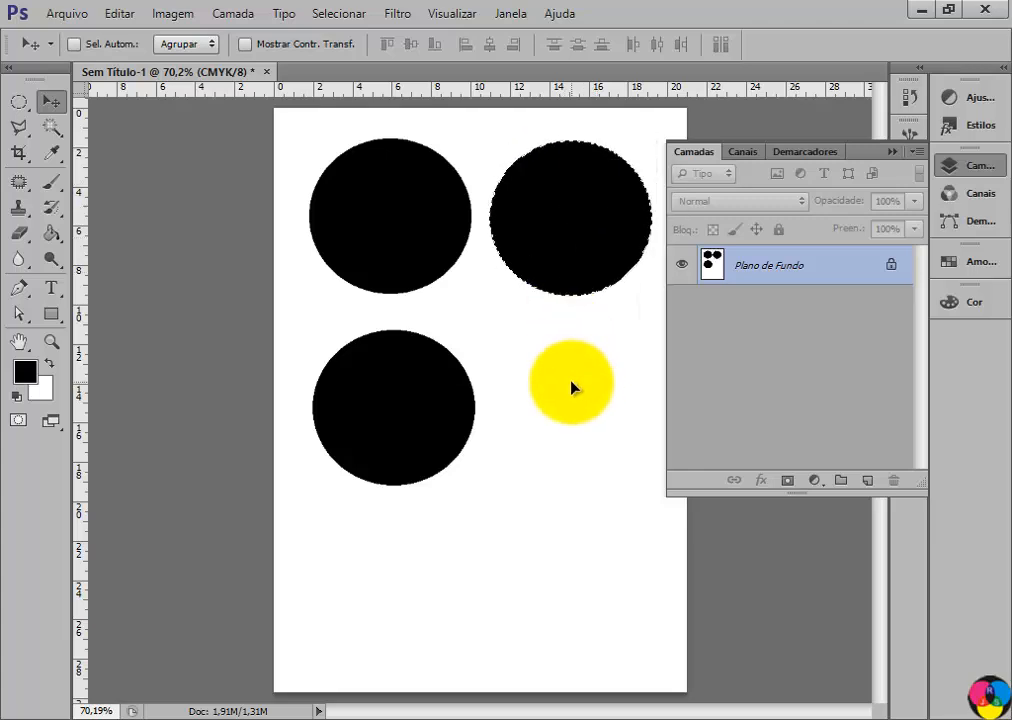
click(19, 103)
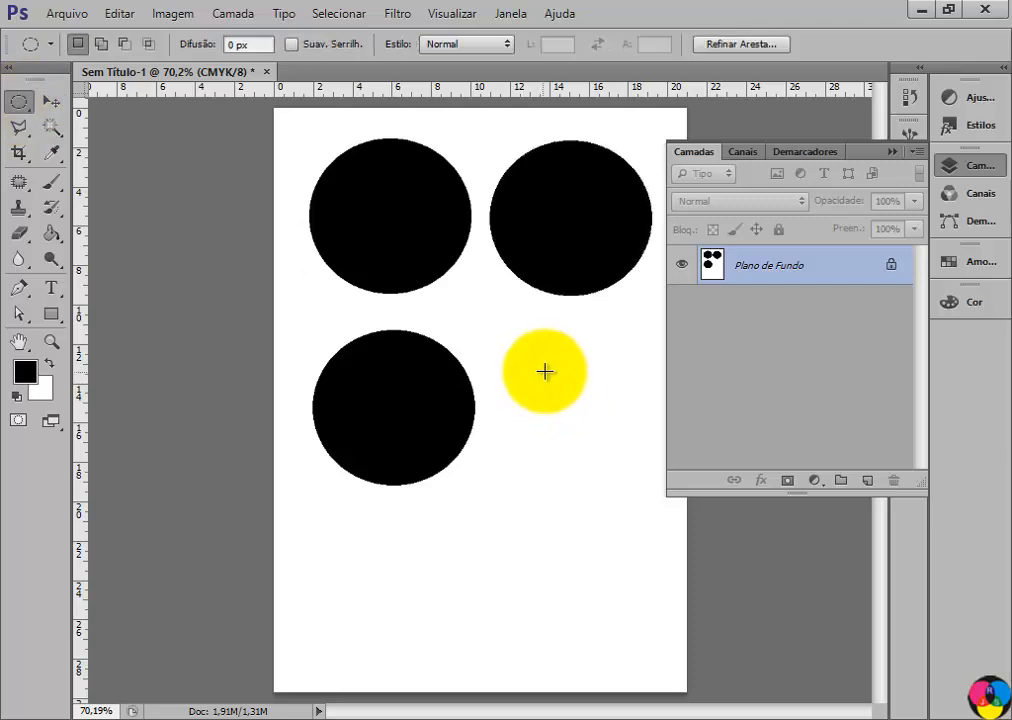
click(545, 372)
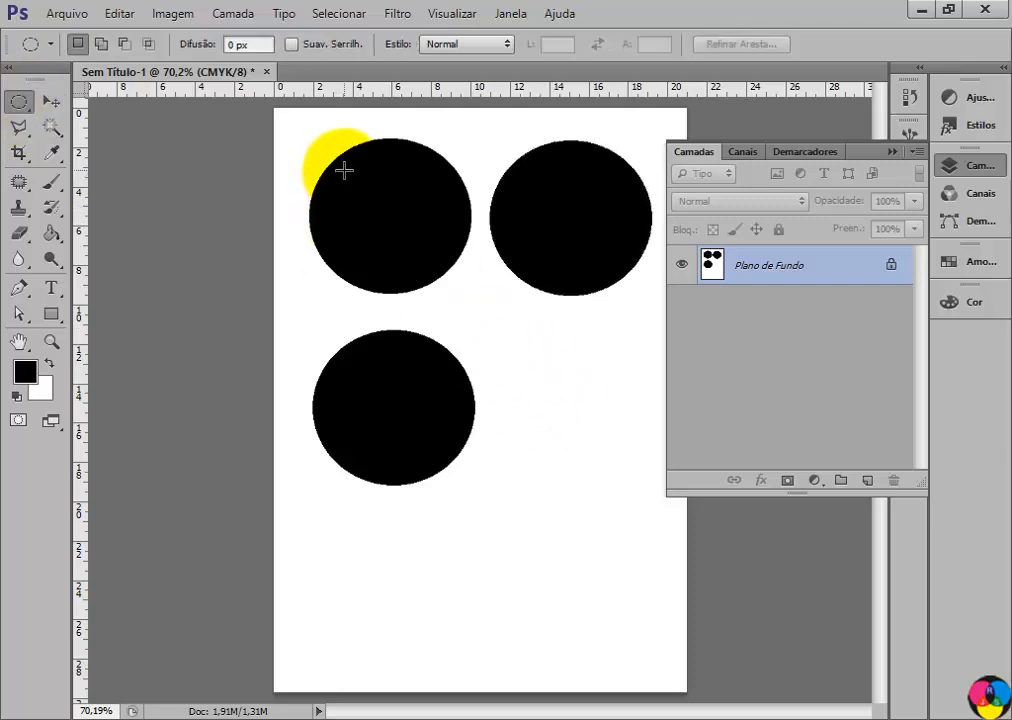
Step: Select an ellipse about 5 cm wide inside the upper-left circle and move its pixels below the upper-right circle
drag(344, 170, 442, 260)
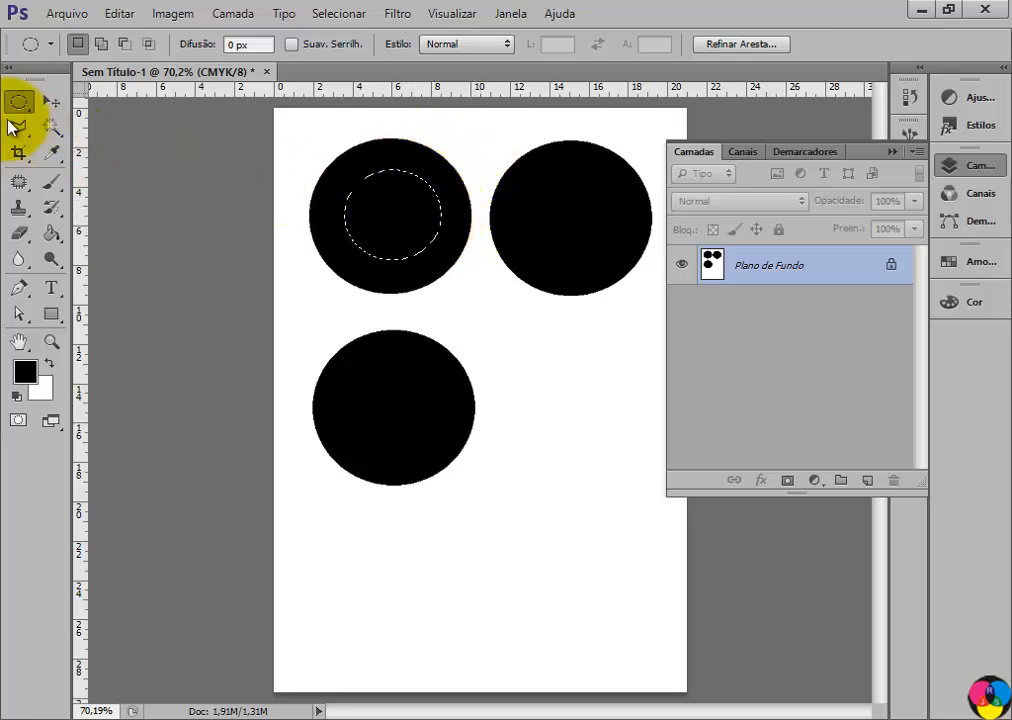
drag(410, 213, 380, 211)
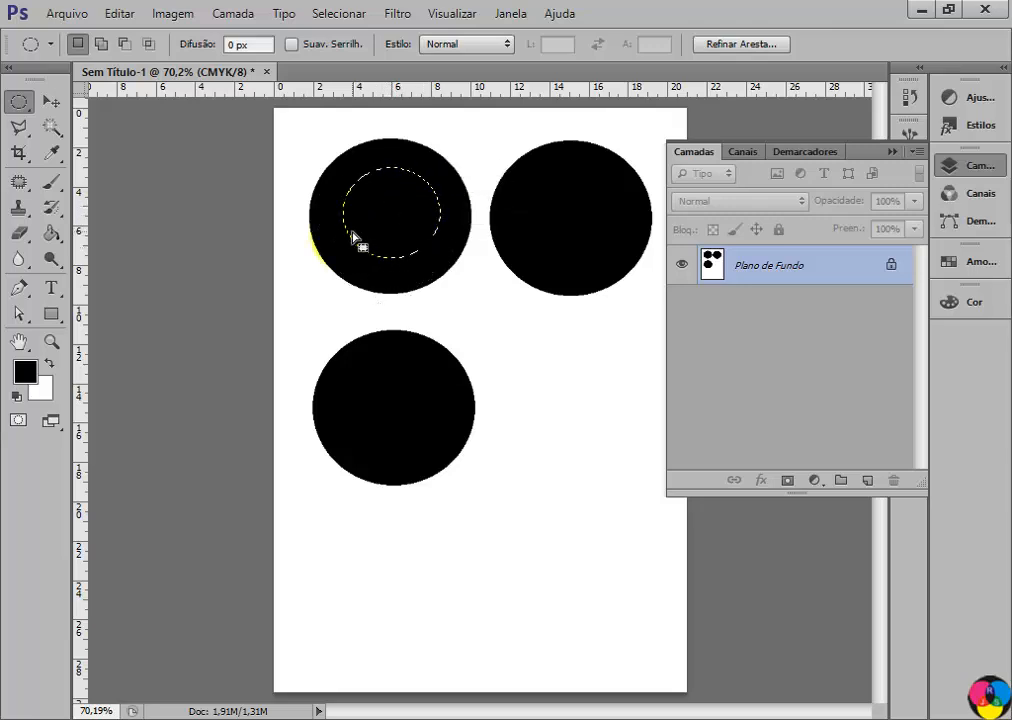
click(53, 103)
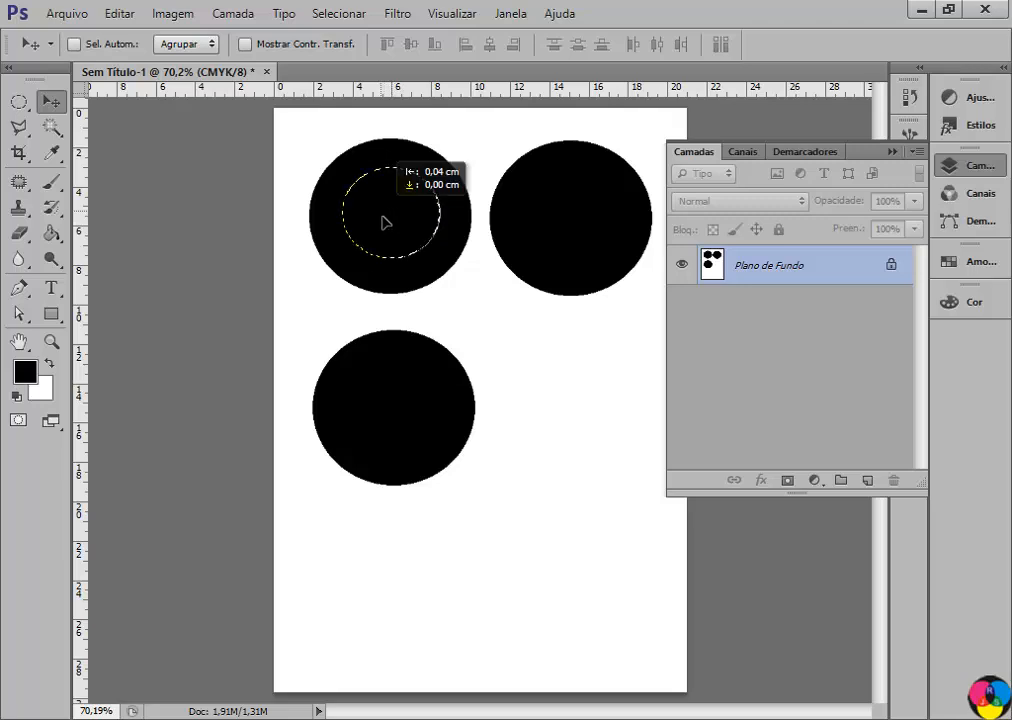
drag(385, 222, 580, 378)
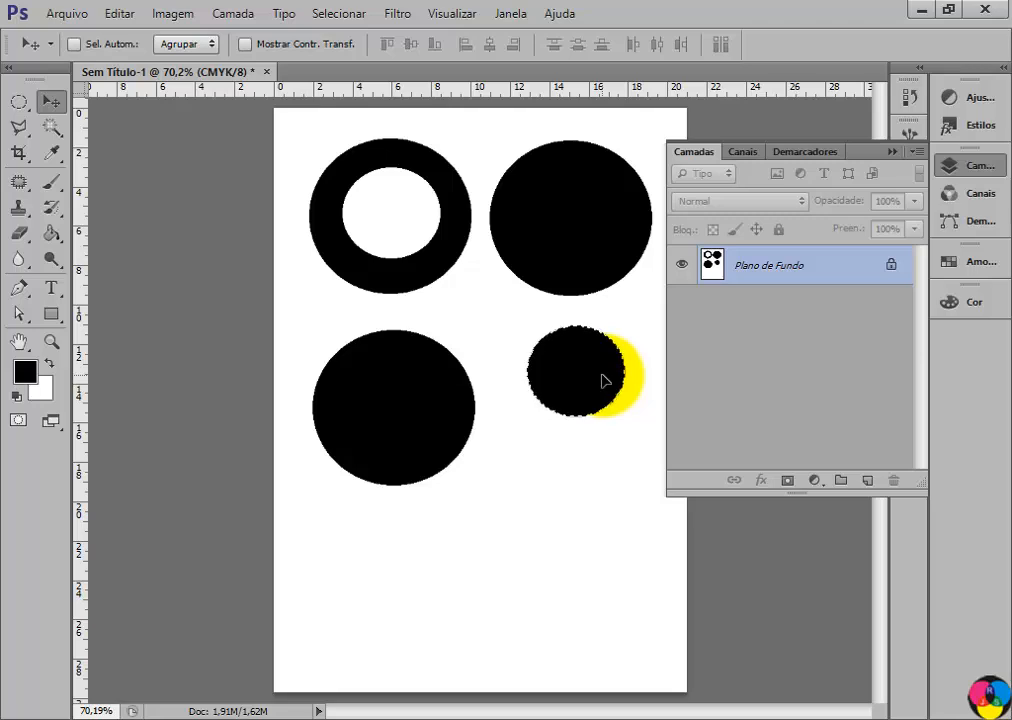
drag(604, 380, 552, 372)
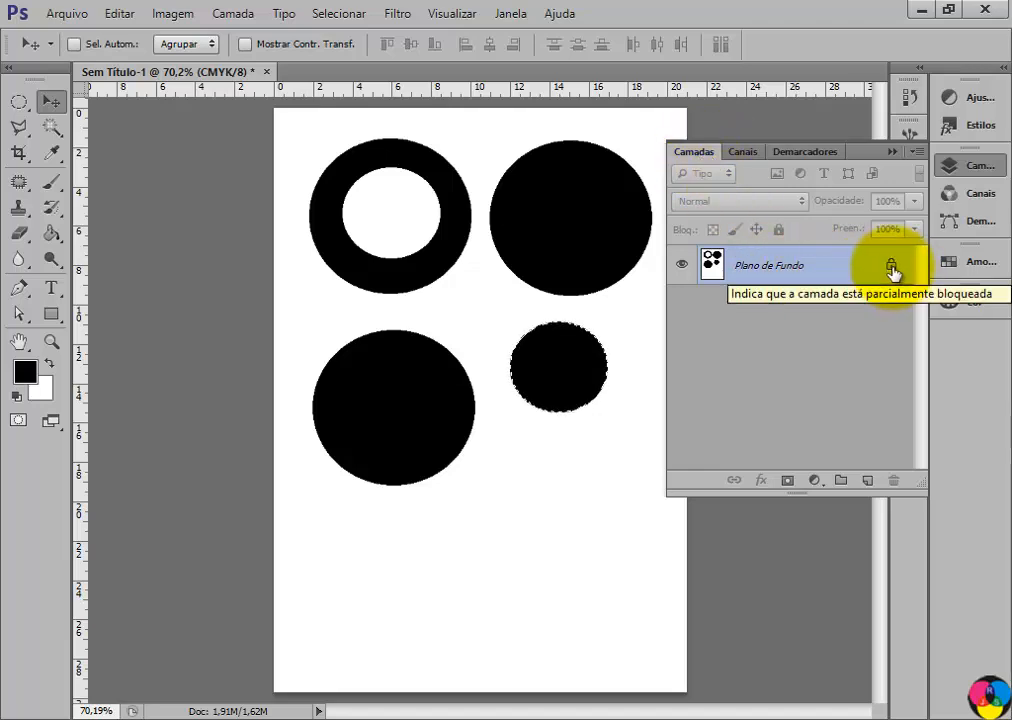
click(19, 102)
click(447, 373)
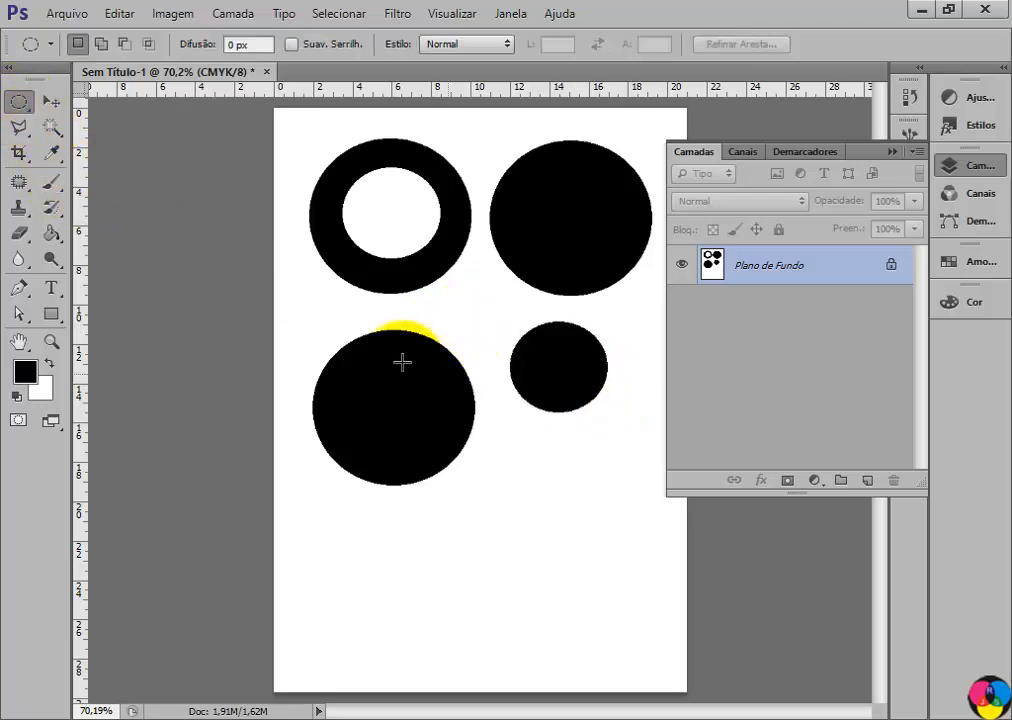
Step: Convert the locked background into a regular layer named Camada 0
click(797, 272)
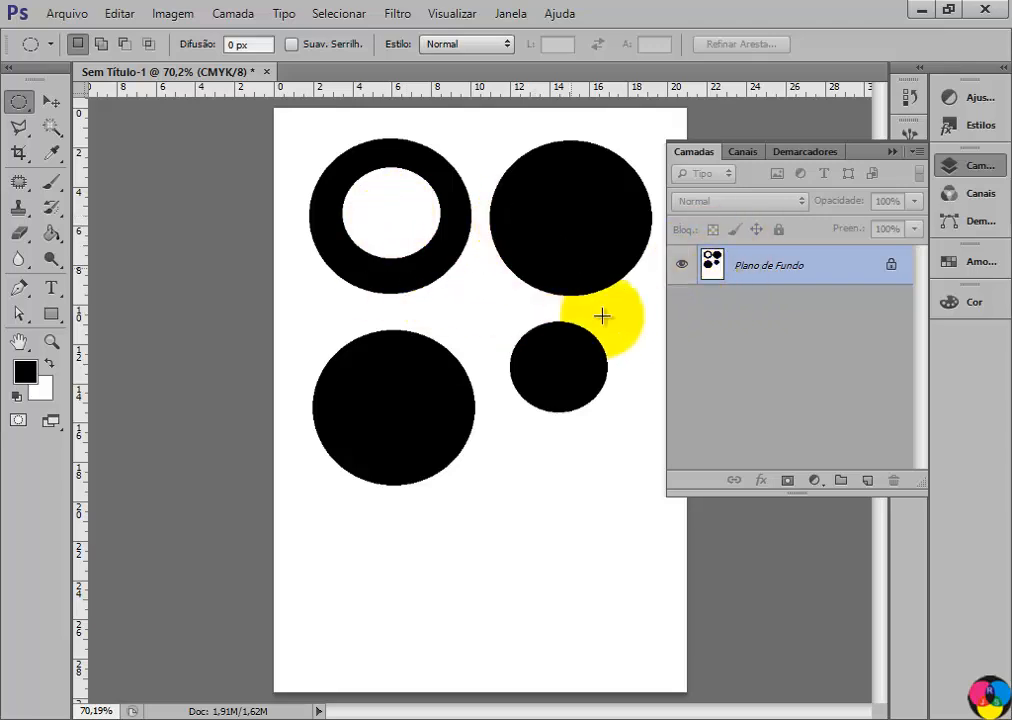
double_click(811, 268)
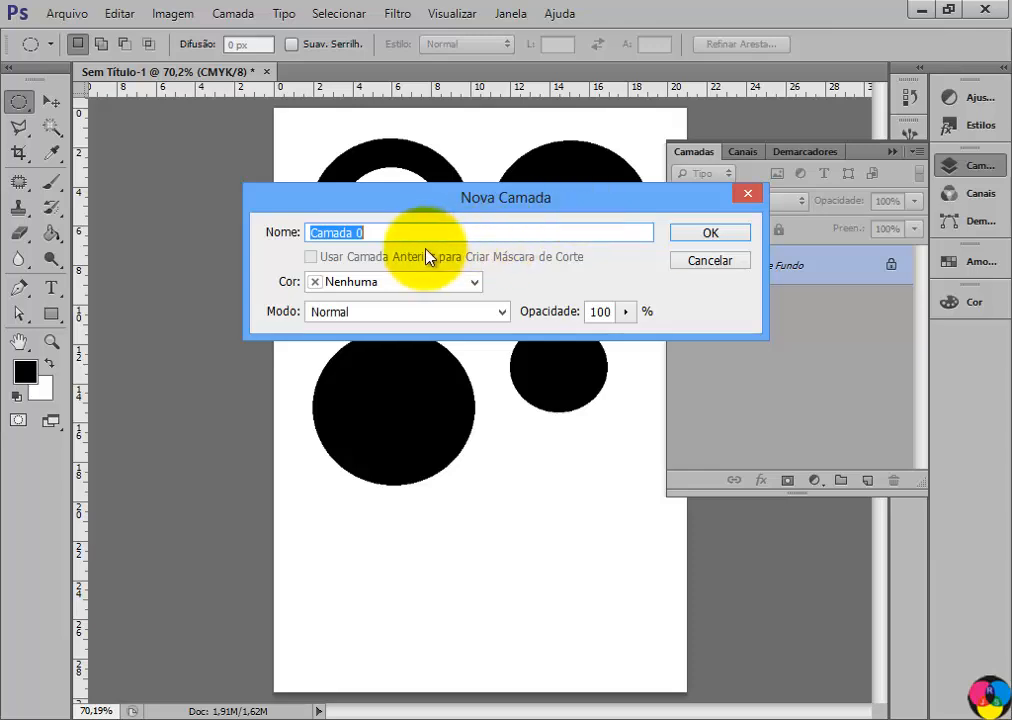
click(716, 238)
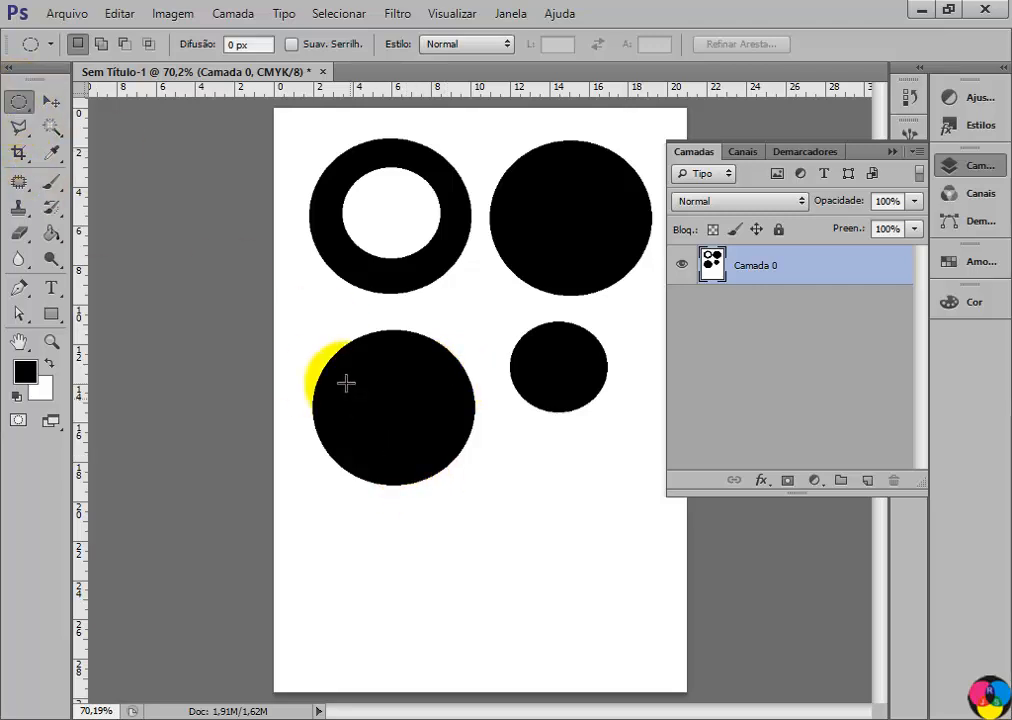
Step: Draw an elliptical selection about 4.7 cm wide inside the lower-left circle and center its outline there
drag(364, 384, 437, 455)
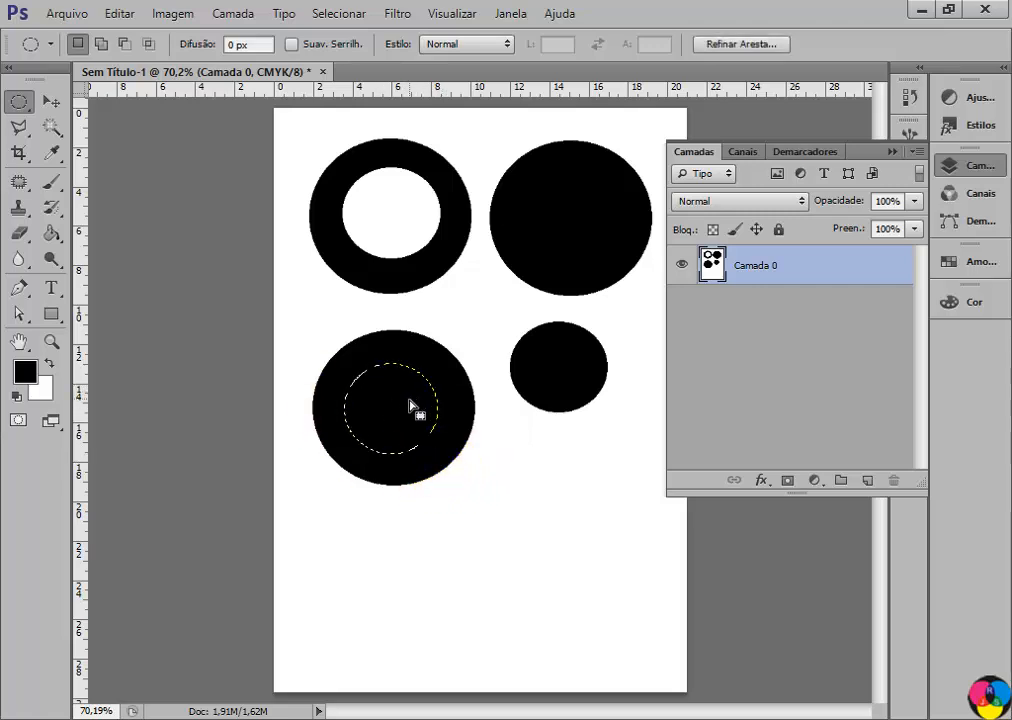
click(18, 102)
mouse_move(396, 408)
mouse_down()
mouse_move(409, 443)
mouse_move(323, 413)
mouse_move(418, 357)
mouse_move(452, 456)
mouse_move(538, 571)
mouse_move(413, 425)
mouse_move(334, 409)
mouse_move(517, 335)
mouse_move(447, 402)
mouse_move(454, 438)
mouse_move(389, 411)
mouse_up()
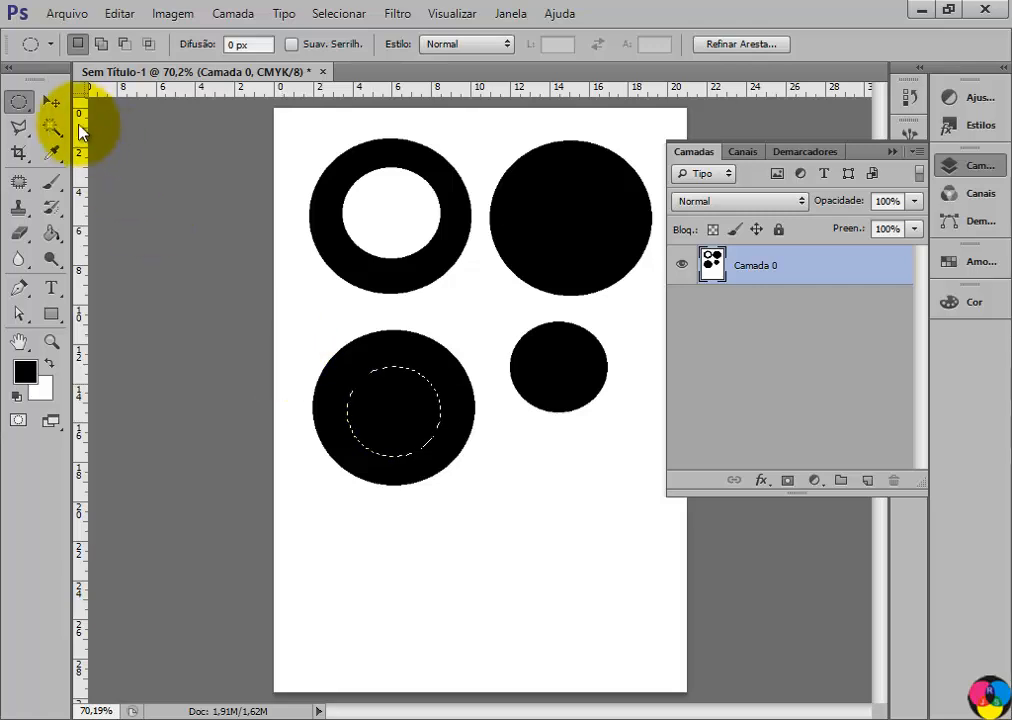
Step: Move the selected pixels out of the lower-left circle to the empty area below it and clear the selection
click(50, 104)
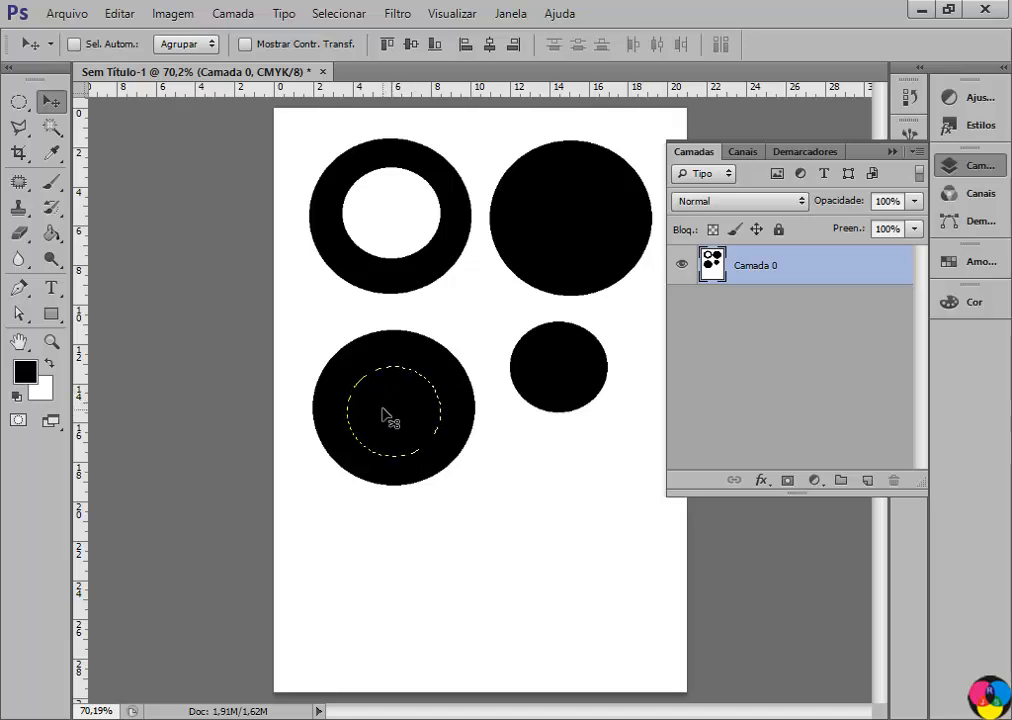
drag(386, 415, 569, 497)
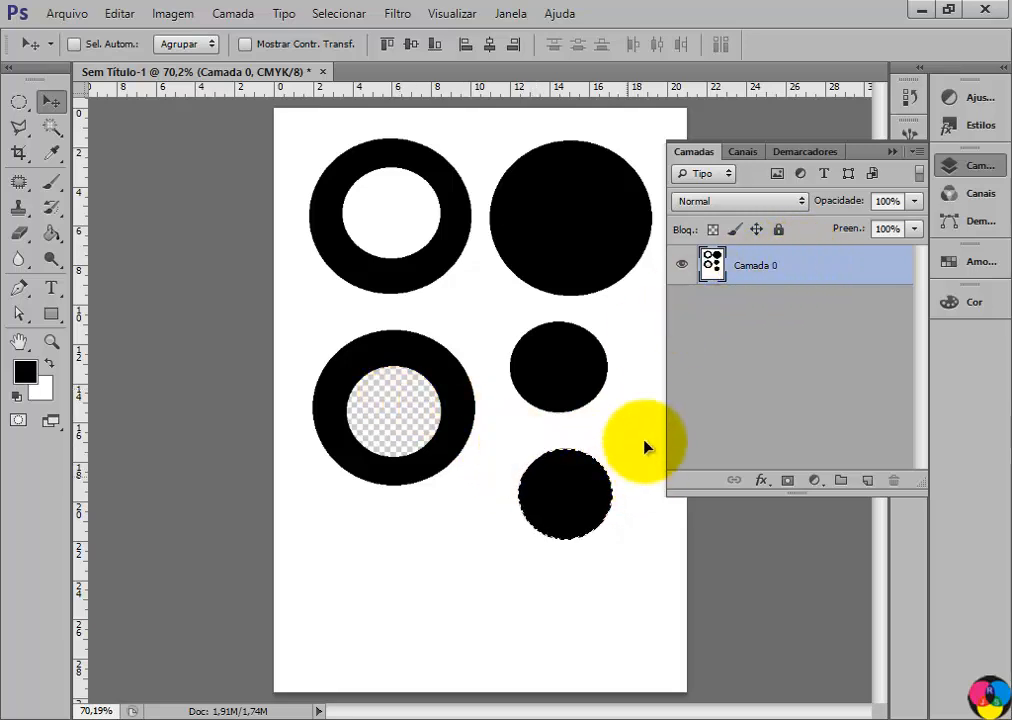
drag(579, 496, 457, 551)
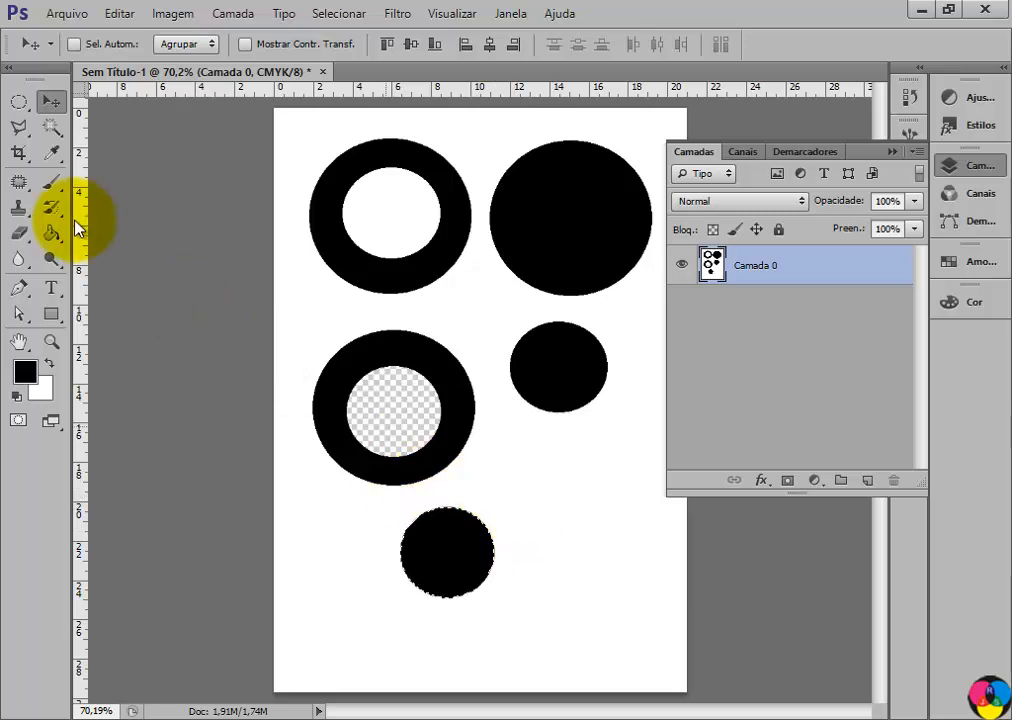
click(19, 101)
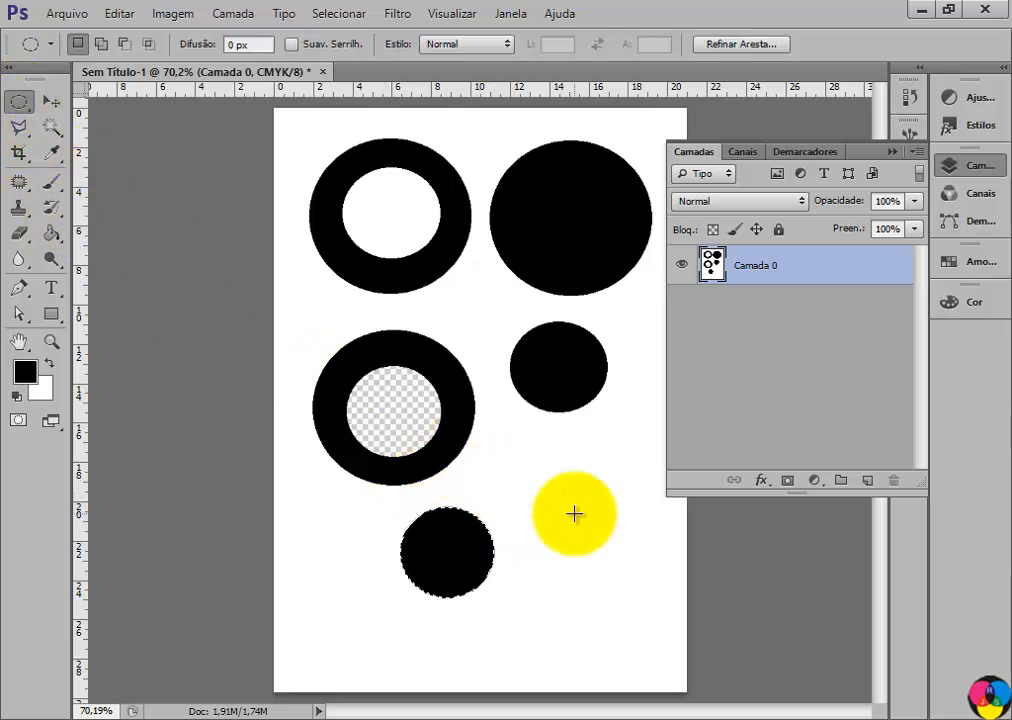
click(556, 510)
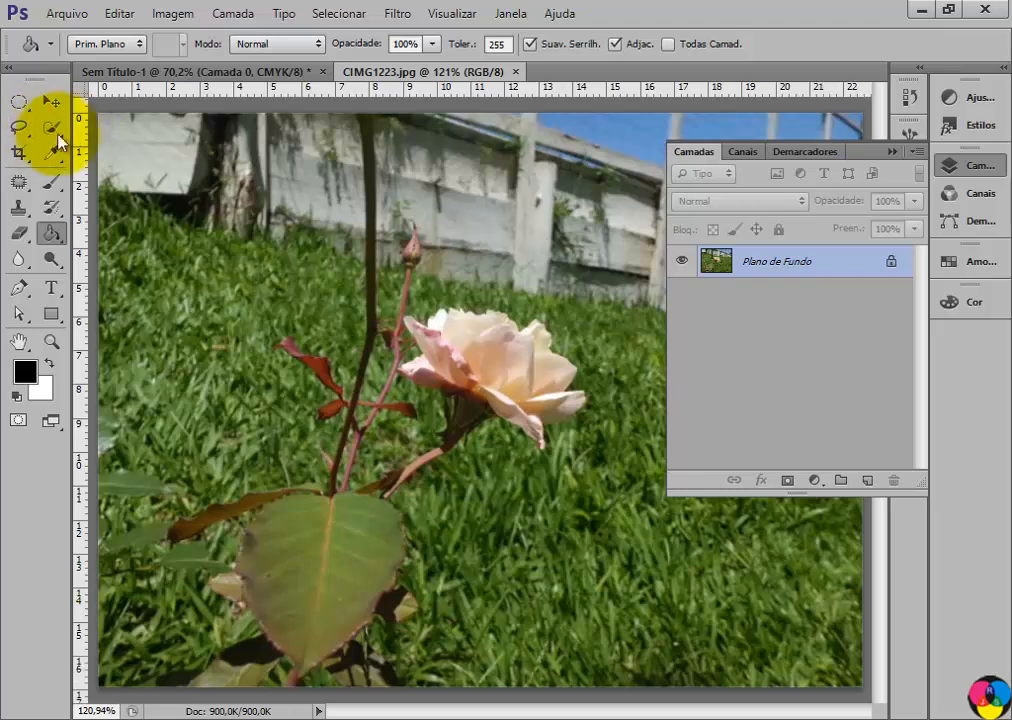
Step: Trace the large leaf in CIMG1223.jpg with the Lasso and fill the selection with black
click(17, 129)
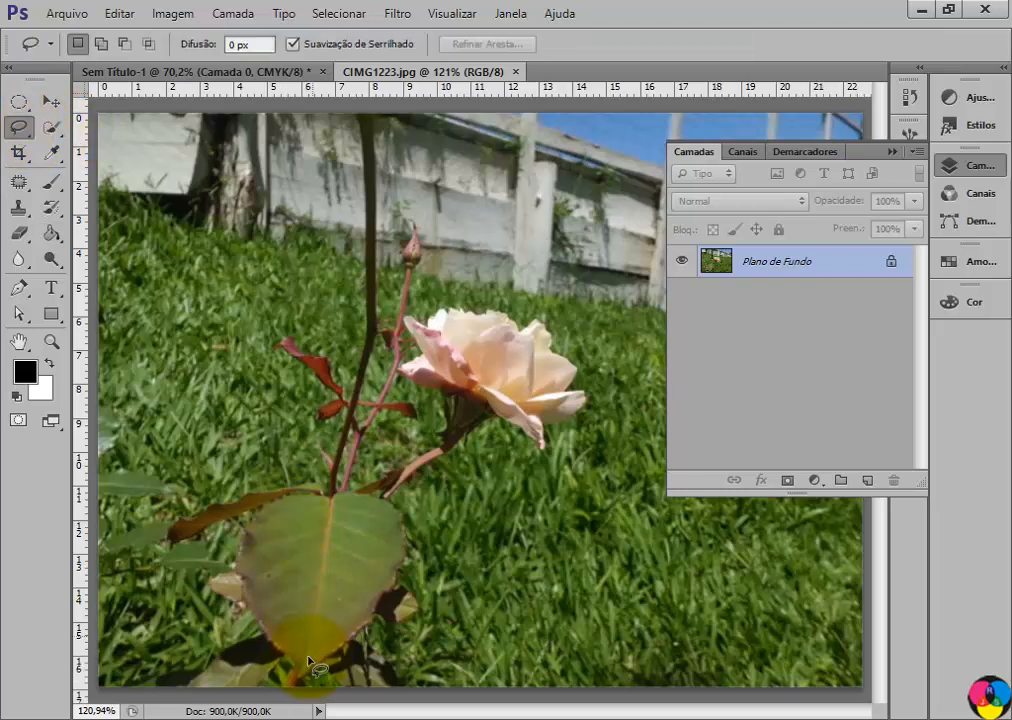
drag(312, 684, 357, 648)
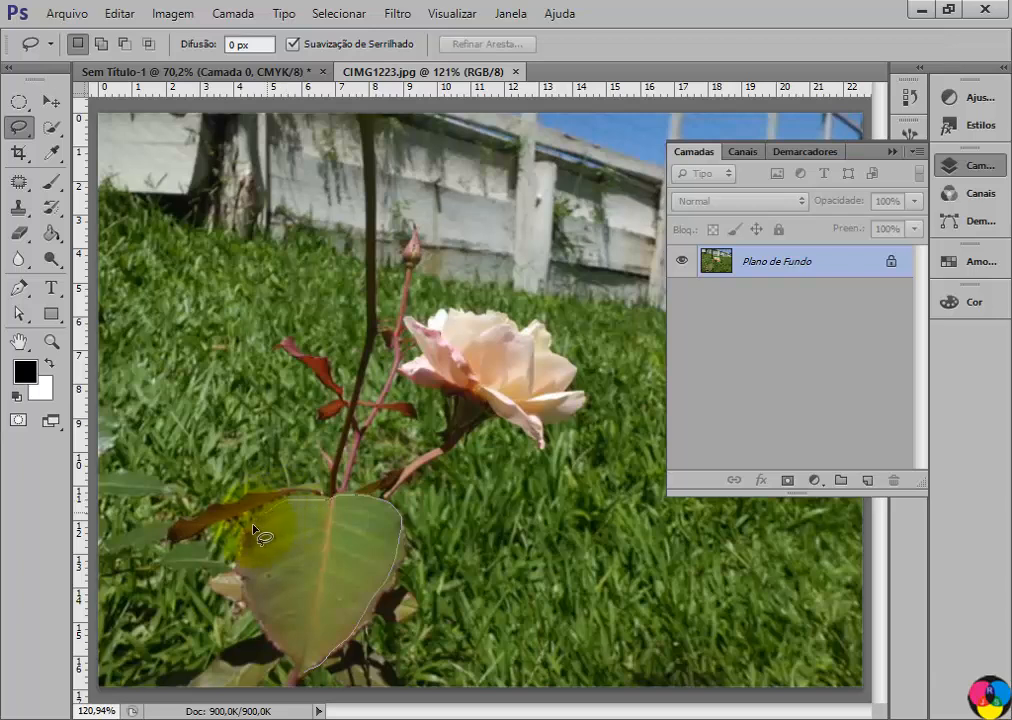
drag(253, 527, 252, 586)
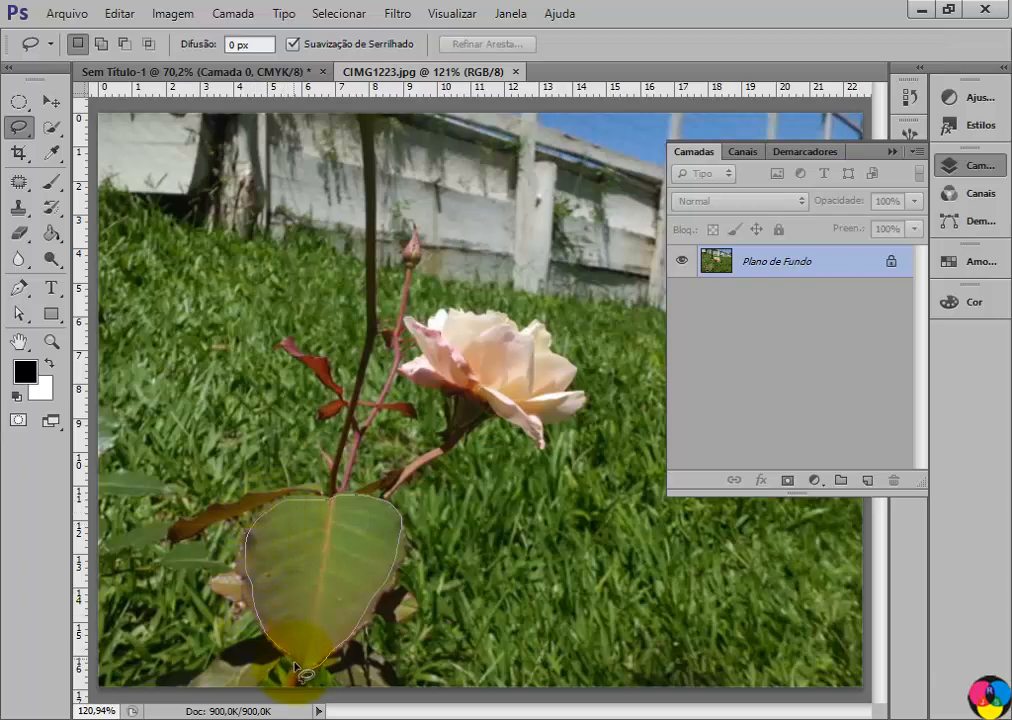
drag(306, 683, 312, 680)
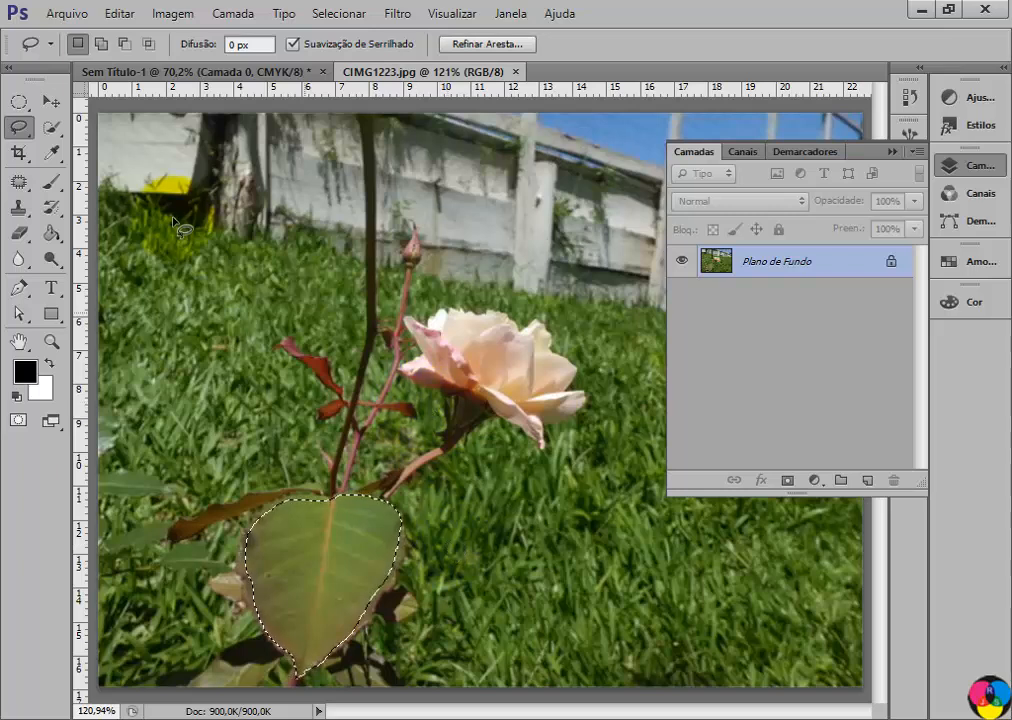
click(51, 232)
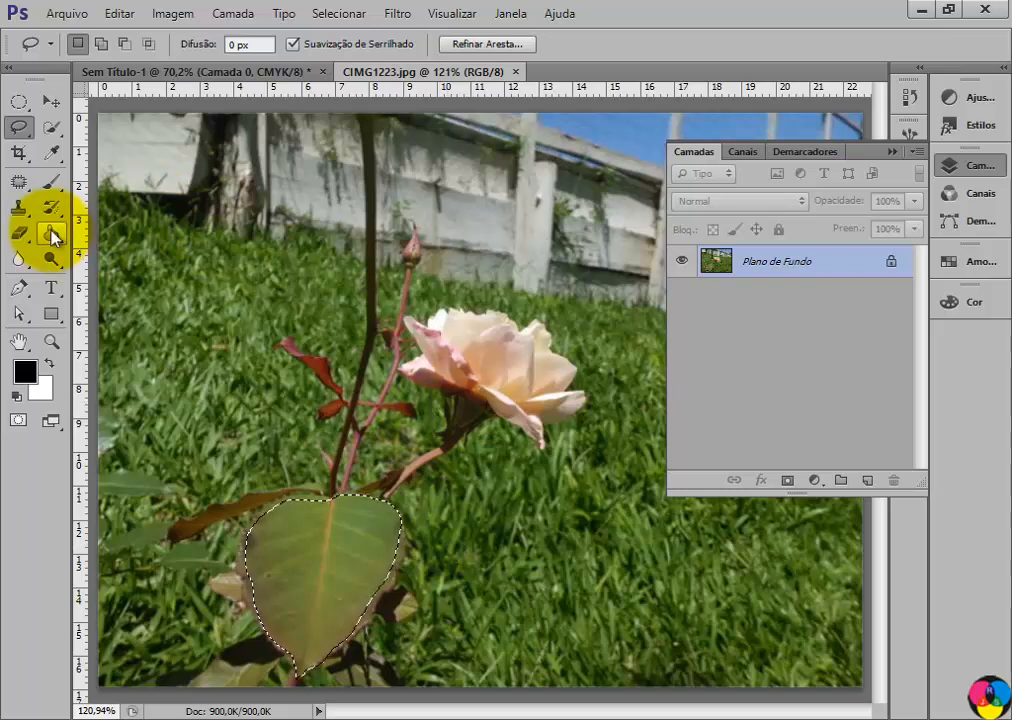
click(272, 534)
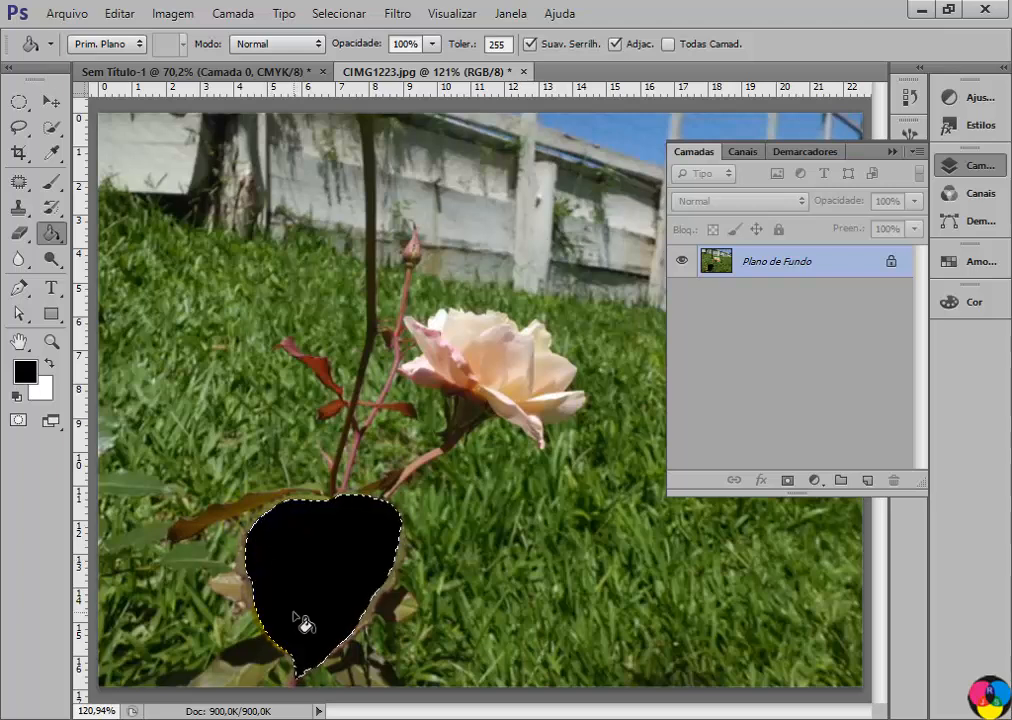
Step: Move only the leaf-shaped selection outline onto the grass in front of the tree trunk
click(18, 129)
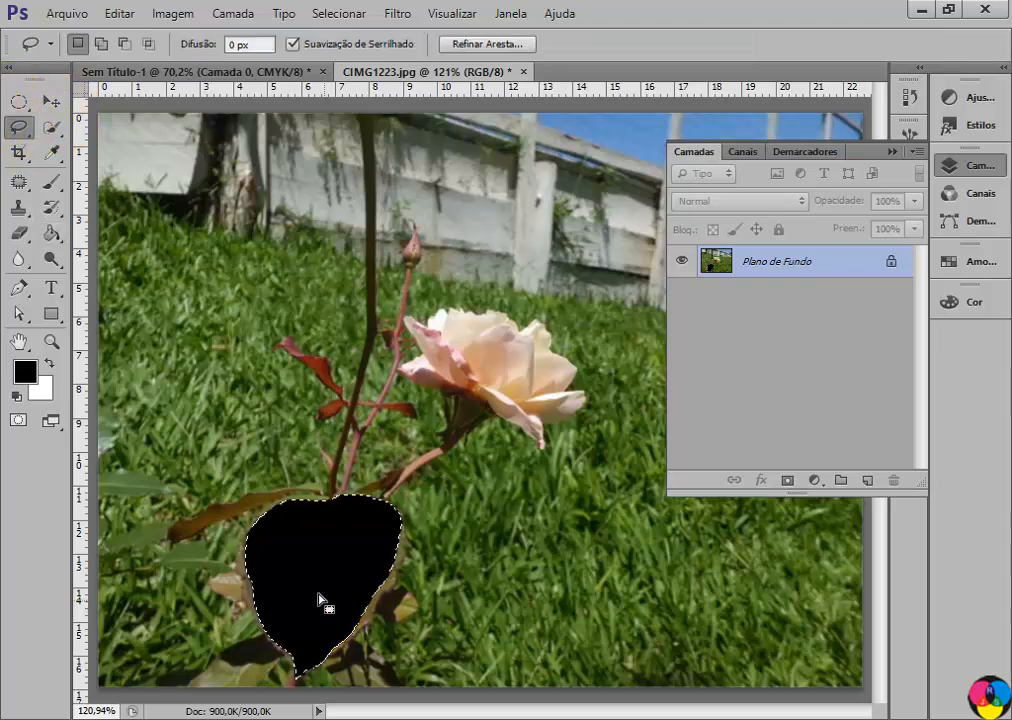
drag(313, 588, 307, 567)
drag(249, 452, 182, 301)
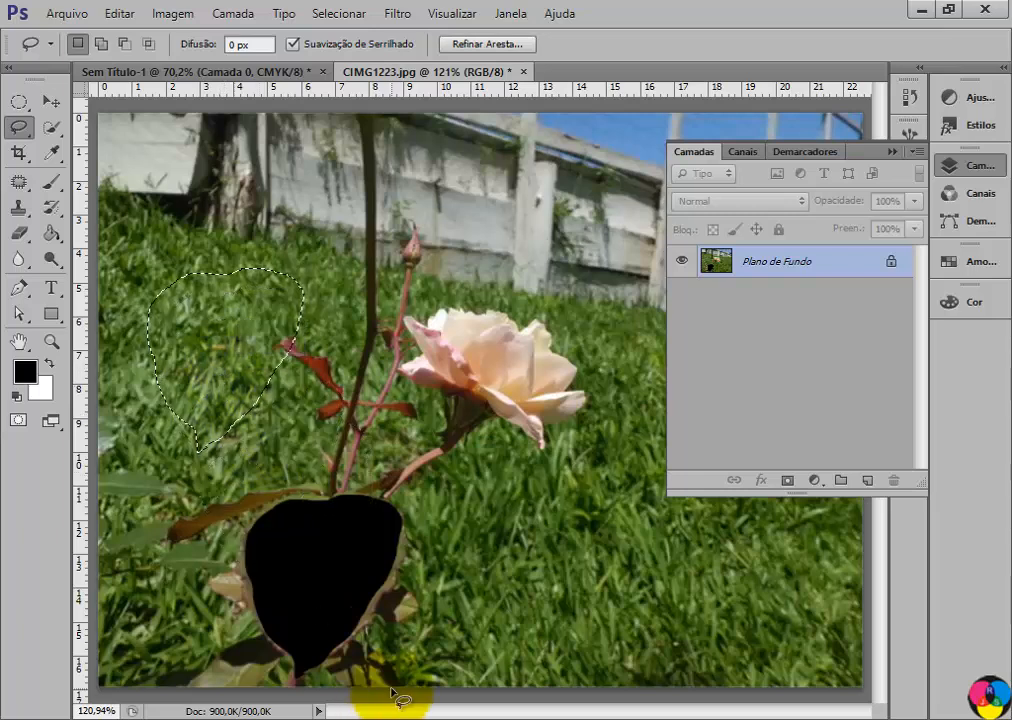
mouse_move(245, 379)
mouse_down()
mouse_move(288, 398)
mouse_move(271, 289)
mouse_move(226, 294)
mouse_move(245, 300)
mouse_move(233, 298)
mouse_move(228, 330)
mouse_up()
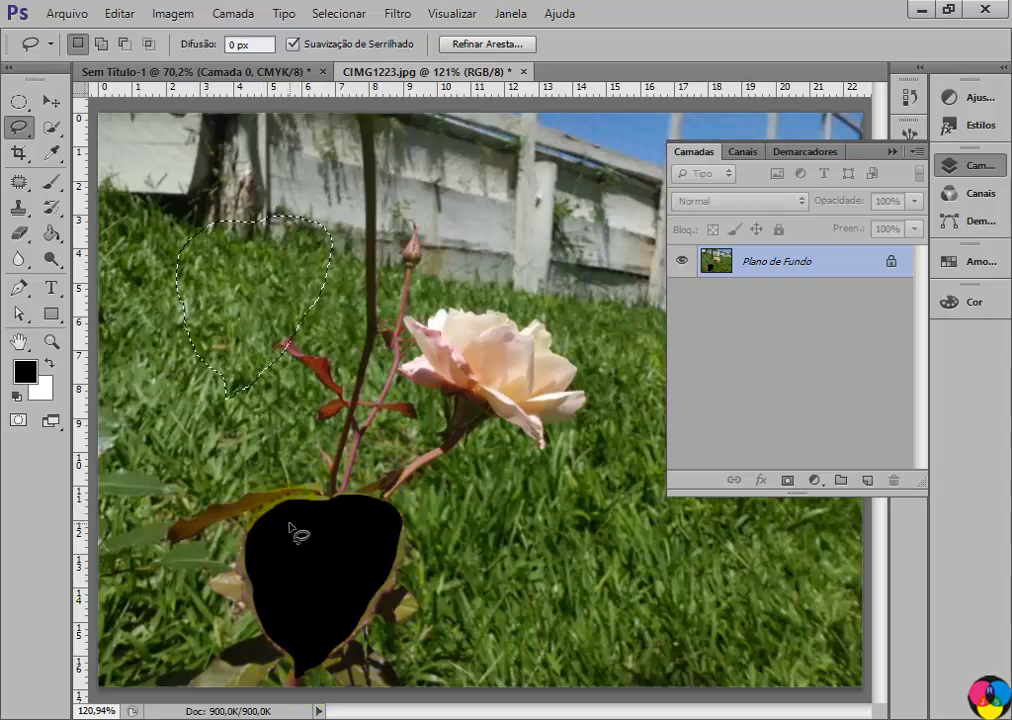
click(230, 382)
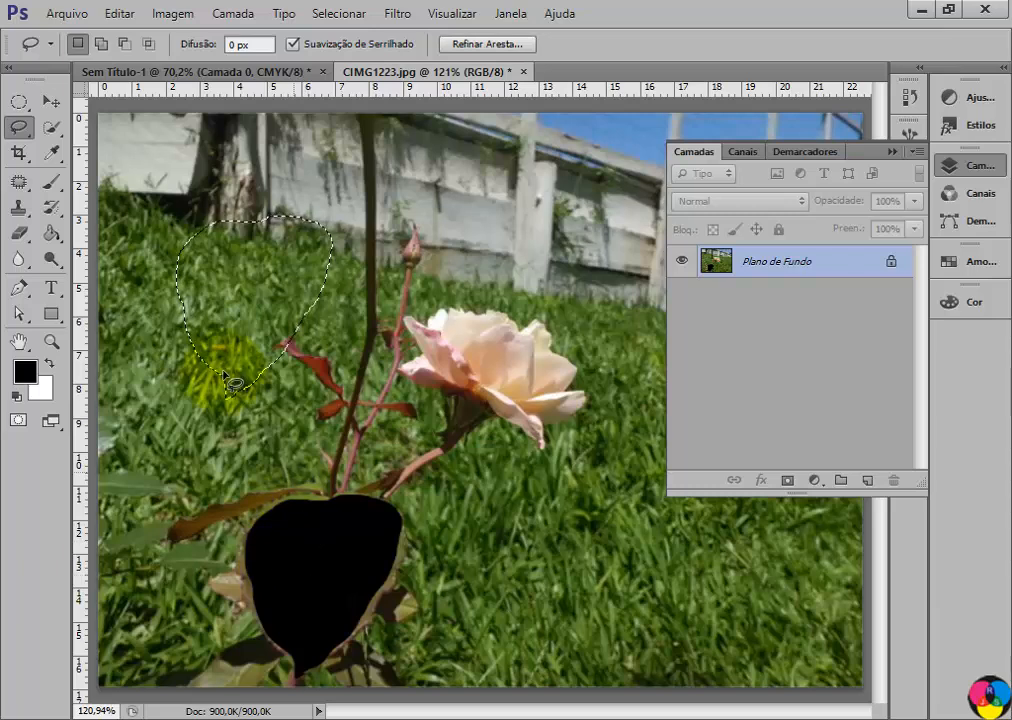
Step: Move the selected grass pixels onto the fence above the rose and clear the selection
click(52, 102)
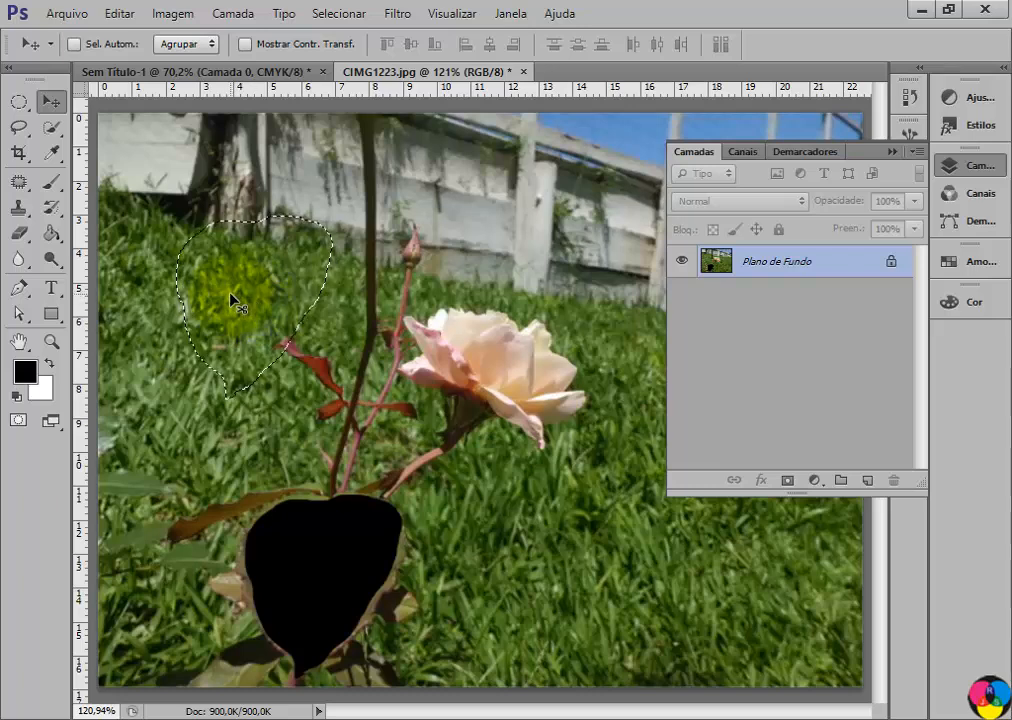
drag(233, 298, 429, 212)
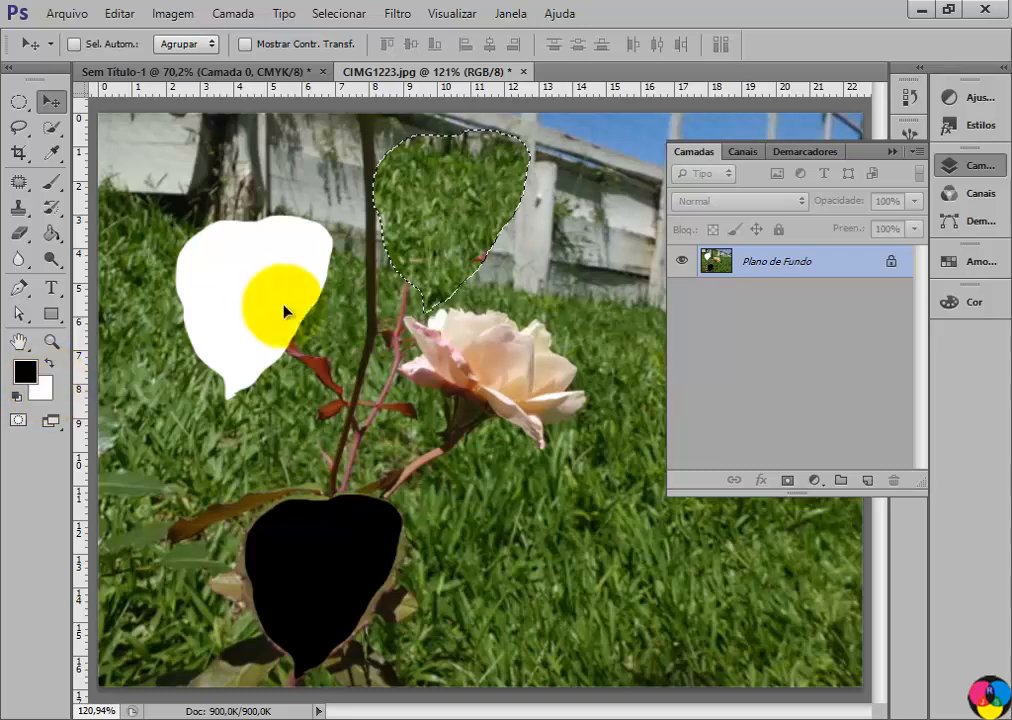
drag(18, 101, 124, 124)
click(263, 242)
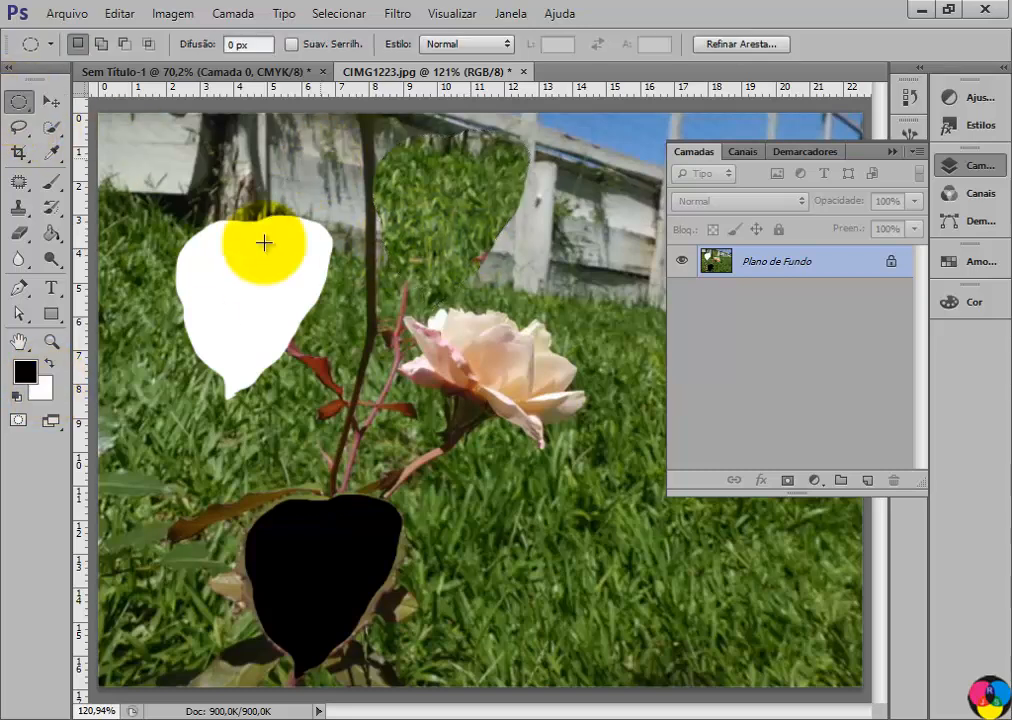
Step: Set the background color to a bright red, hex ea1616
click(46, 396)
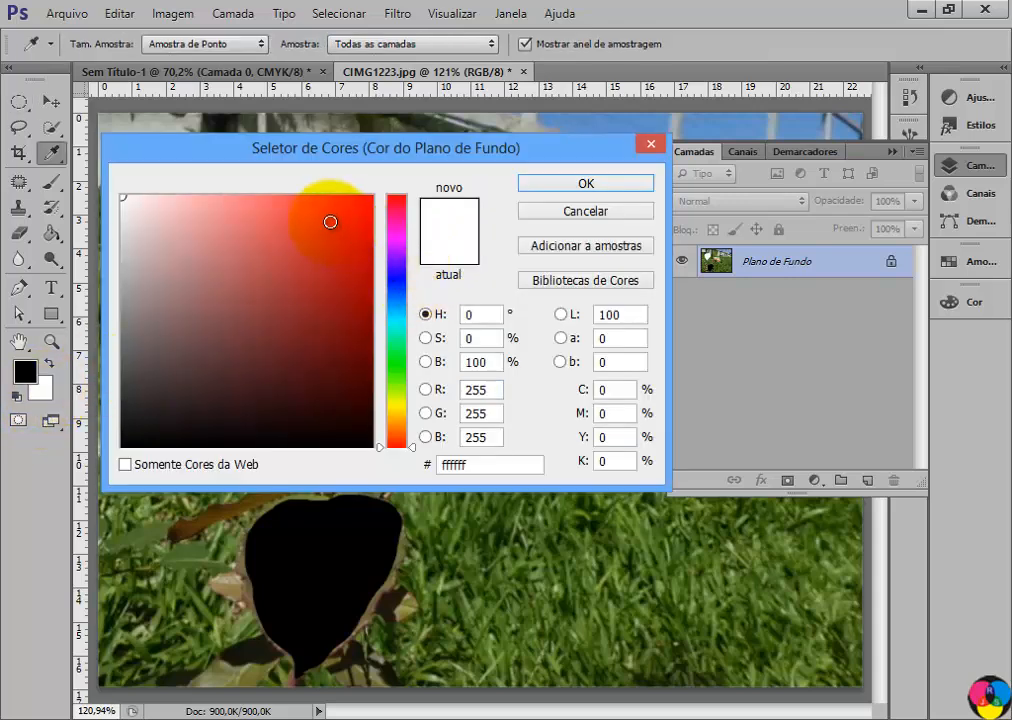
click(349, 216)
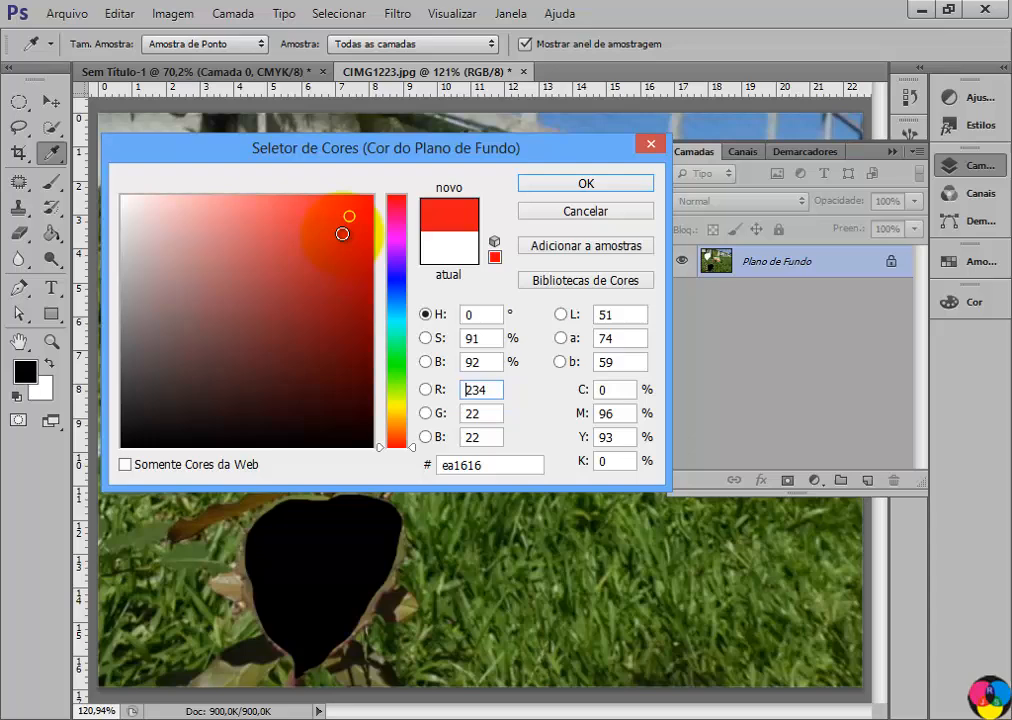
click(585, 184)
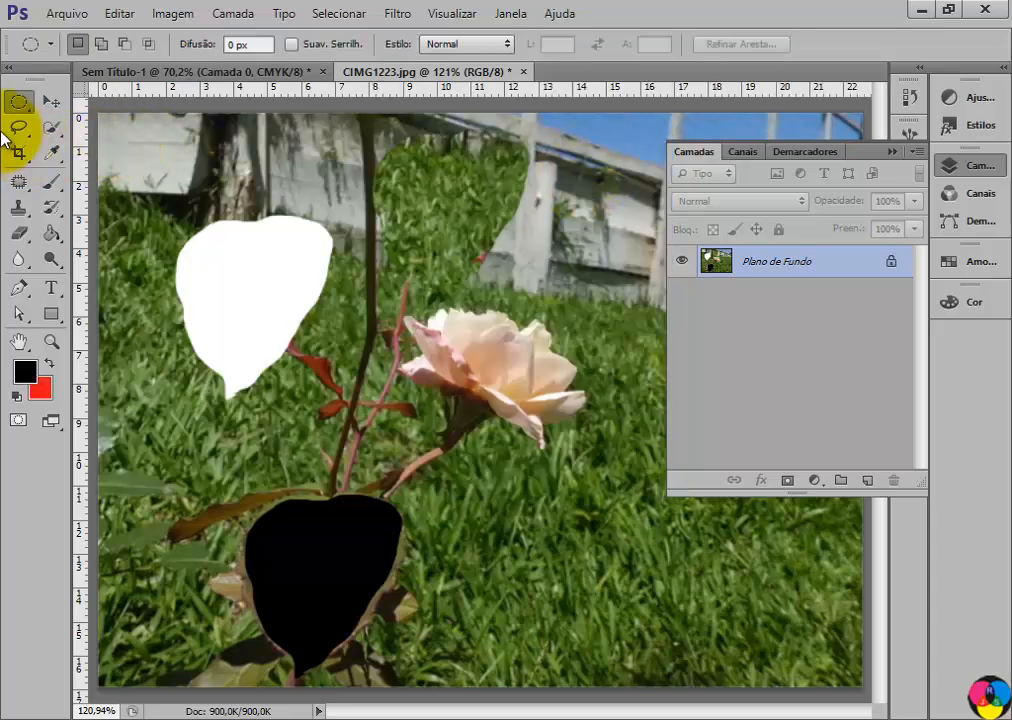
Step: Trace the rose bloom with the Lasso and move its pixels onto the grass below it
click(17, 128)
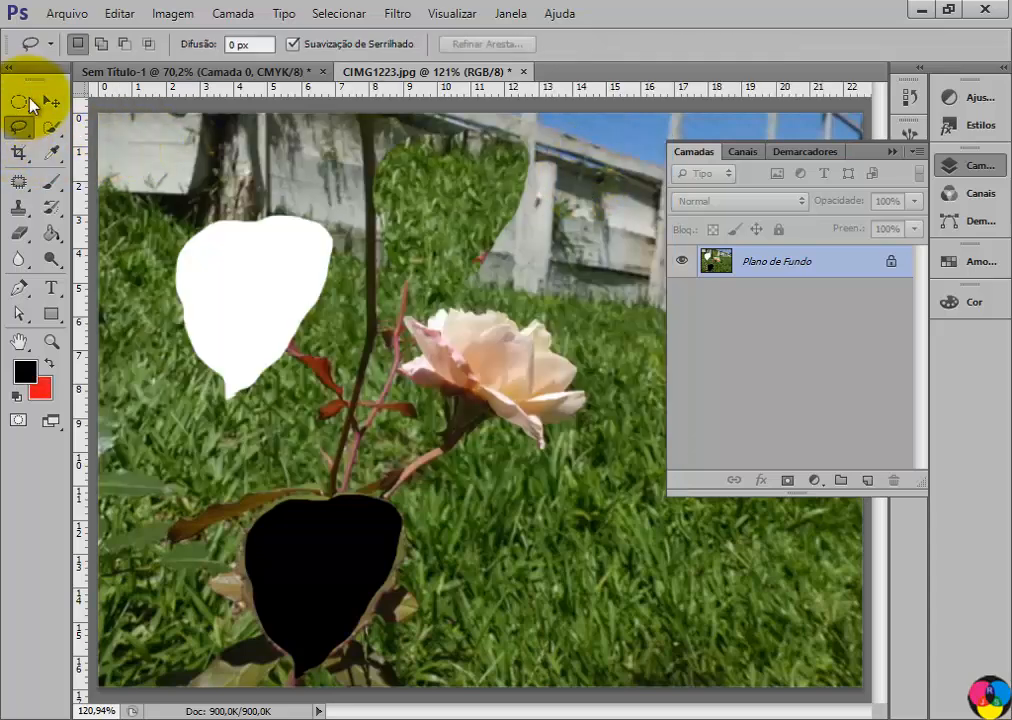
click(240, 398)
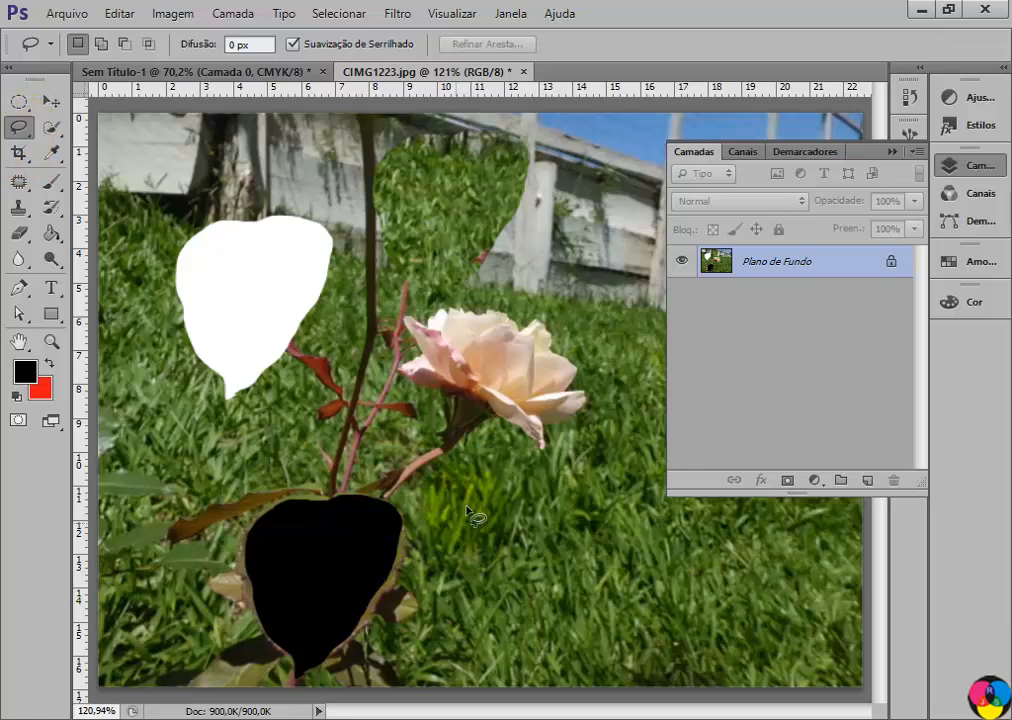
mouse_move(400, 460)
mouse_down()
mouse_move(524, 418)
mouse_move(540, 450)
mouse_move(500, 405)
mouse_move(448, 380)
mouse_move(427, 388)
mouse_move(408, 352)
mouse_move(412, 318)
mouse_move(437, 333)
mouse_move(520, 342)
mouse_move(548, 360)
mouse_move(572, 392)
mouse_move(570, 408)
mouse_move(551, 418)
mouse_up()
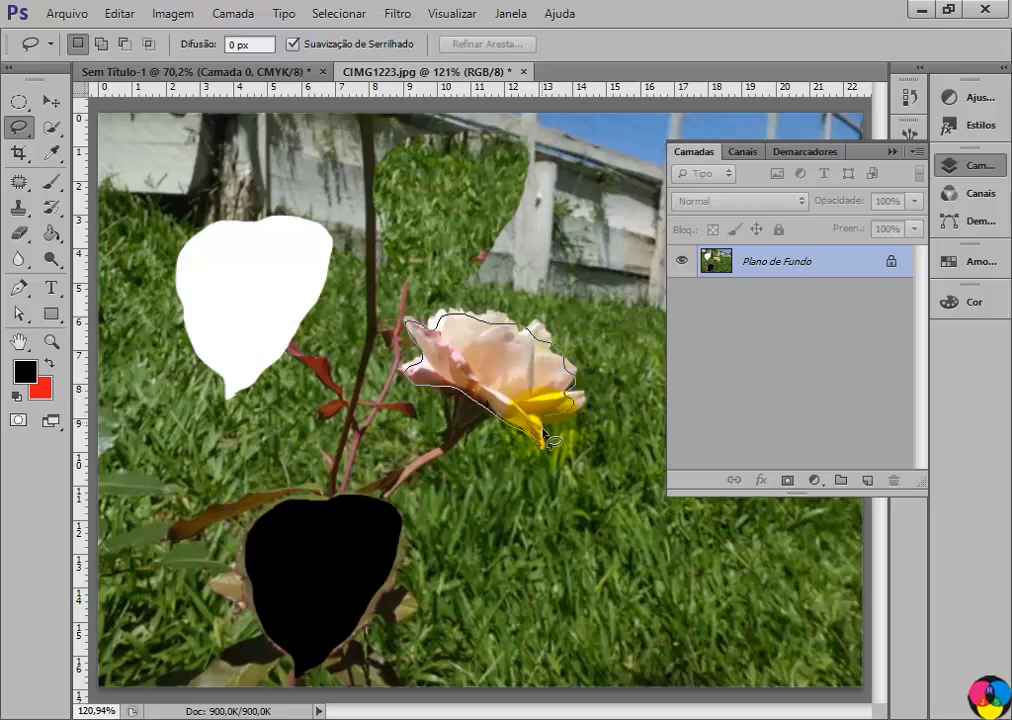
drag(497, 512, 499, 514)
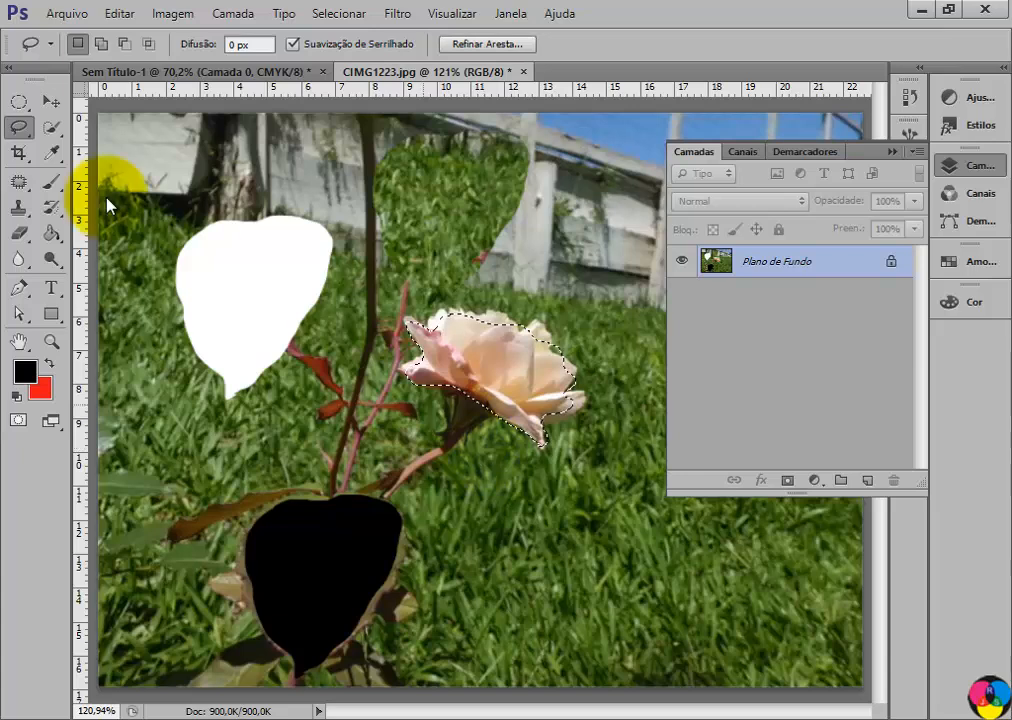
click(52, 100)
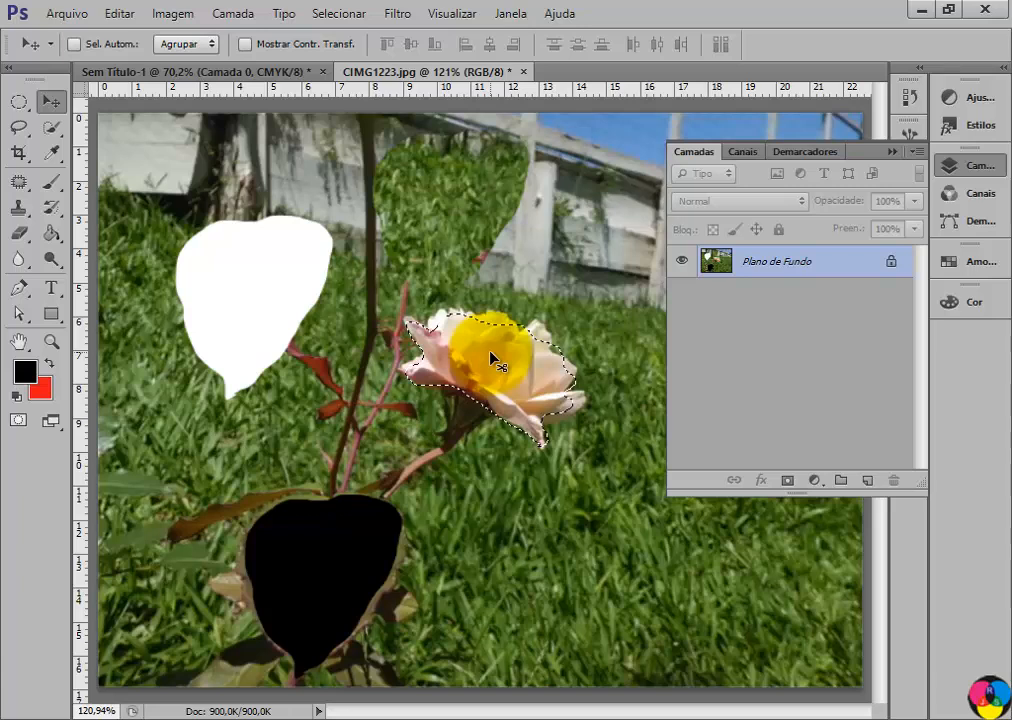
drag(491, 360, 551, 536)
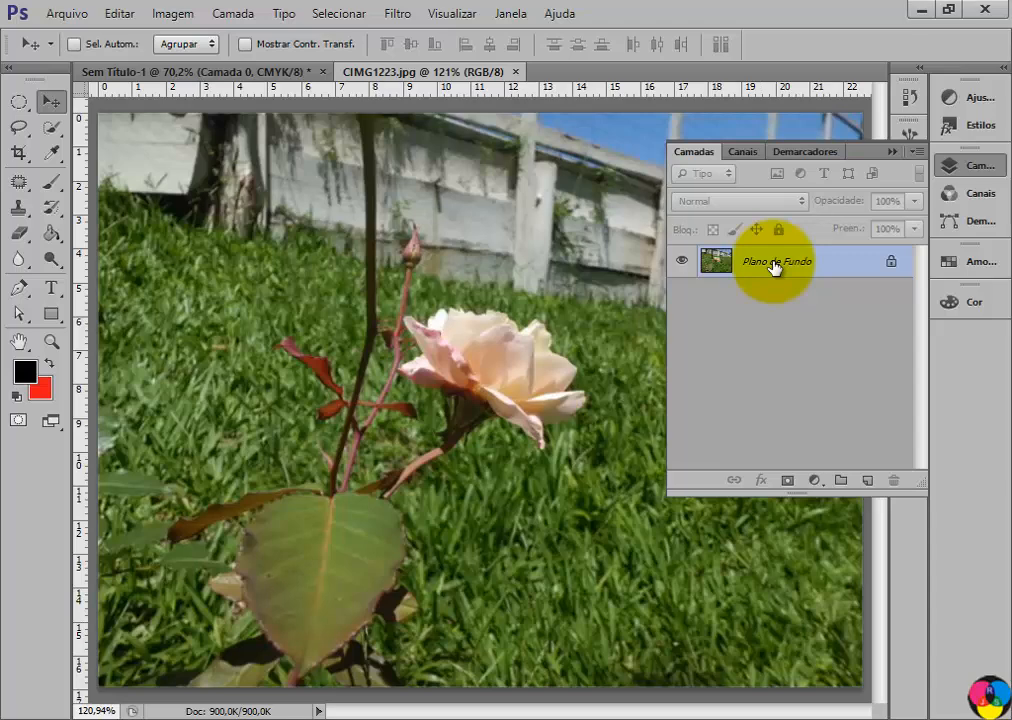
Step: Convert the locked background into a regular layer named Camada 0 with Normal mode and 100% opacity
double_click(773, 264)
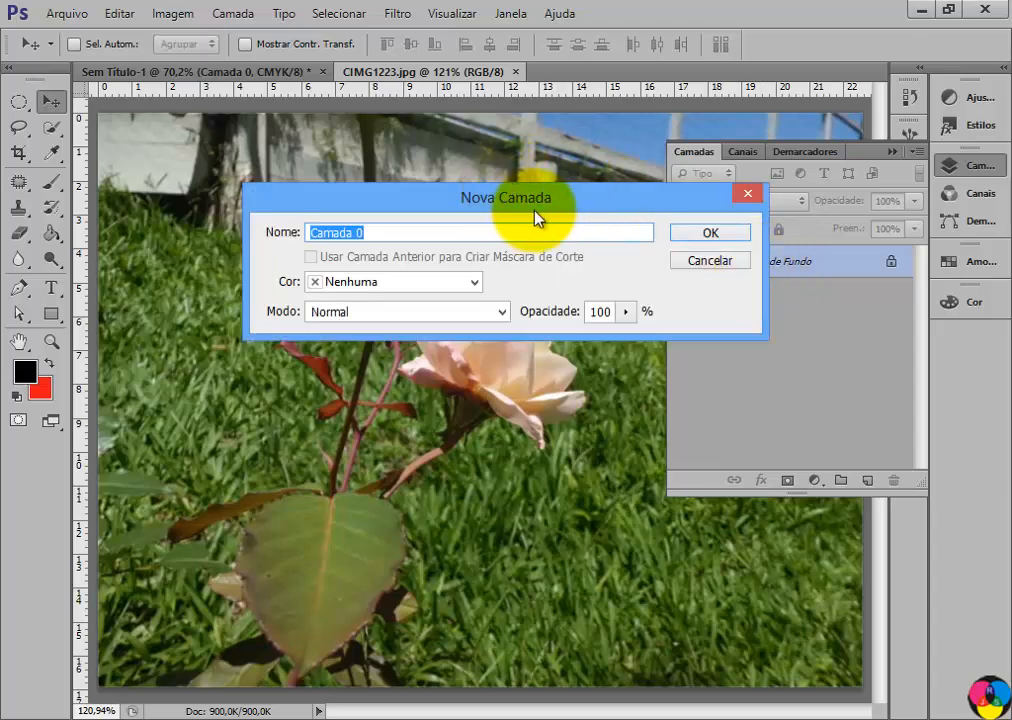
click(712, 236)
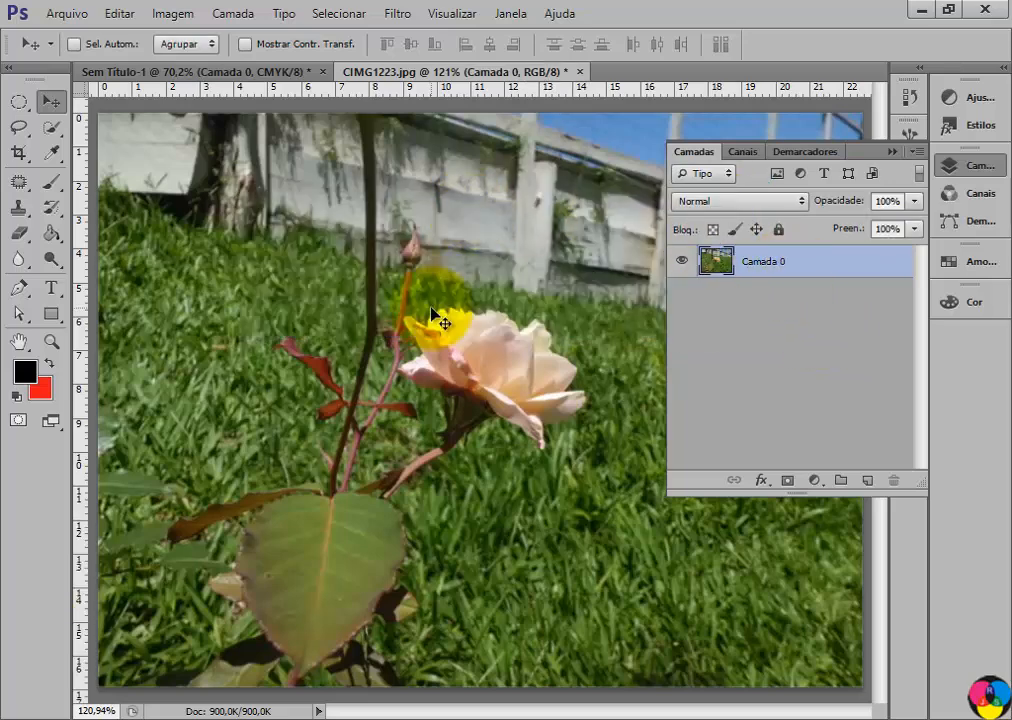
Step: Trace the large leaf with the Lasso, move only its selection outline onto the grass, and return the outline to the leaf
click(16, 131)
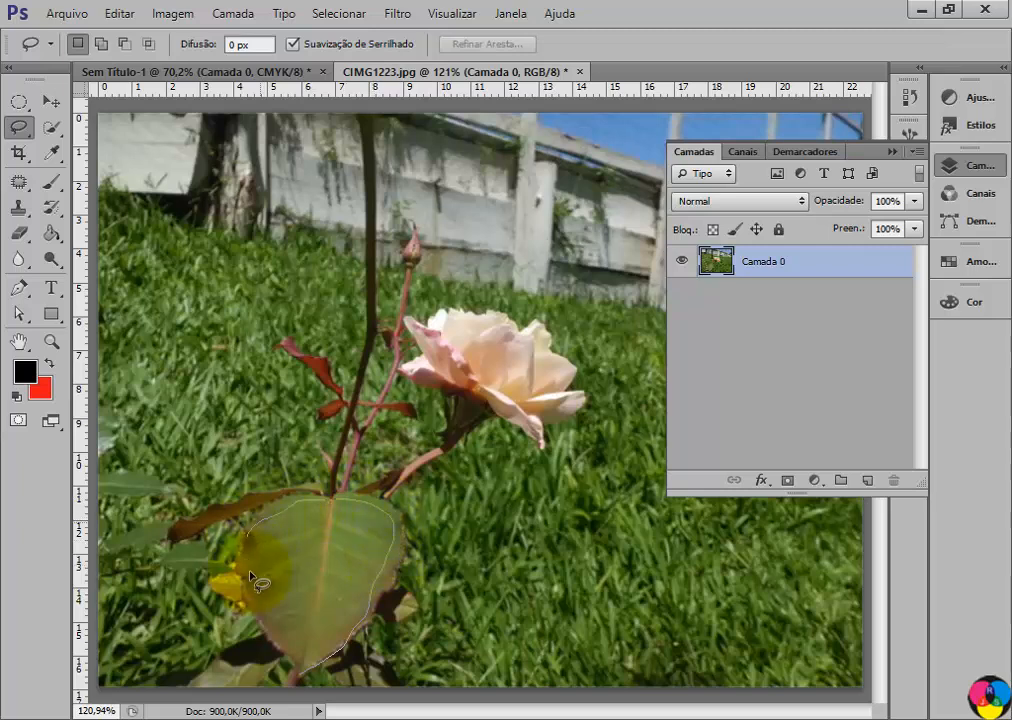
drag(279, 628, 300, 676)
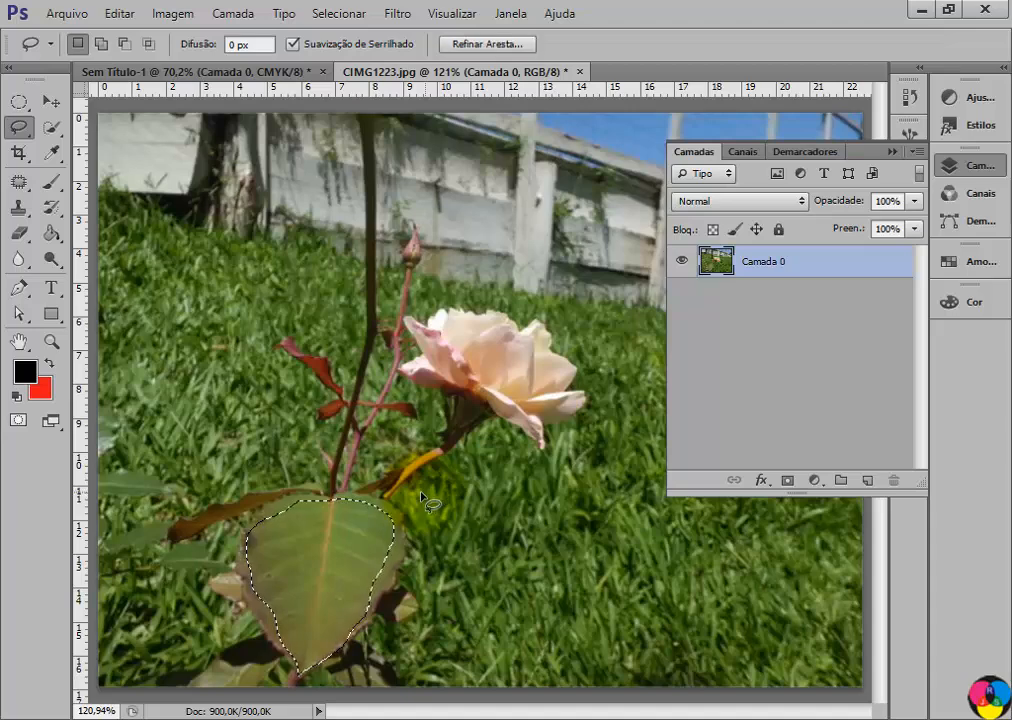
mouse_move(322, 600)
mouse_down()
mouse_move(256, 508)
mouse_move(226, 380)
mouse_move(282, 476)
mouse_move(325, 596)
mouse_move(310, 602)
mouse_move(332, 603)
mouse_move(330, 594)
mouse_move(310, 607)
mouse_move(345, 596)
mouse_move(265, 575)
mouse_move(298, 594)
mouse_move(244, 428)
mouse_move(205, 390)
mouse_move(170, 401)
mouse_up()
mouse_move(327, 566)
mouse_down()
mouse_move(330, 596)
mouse_move(321, 598)
mouse_up()
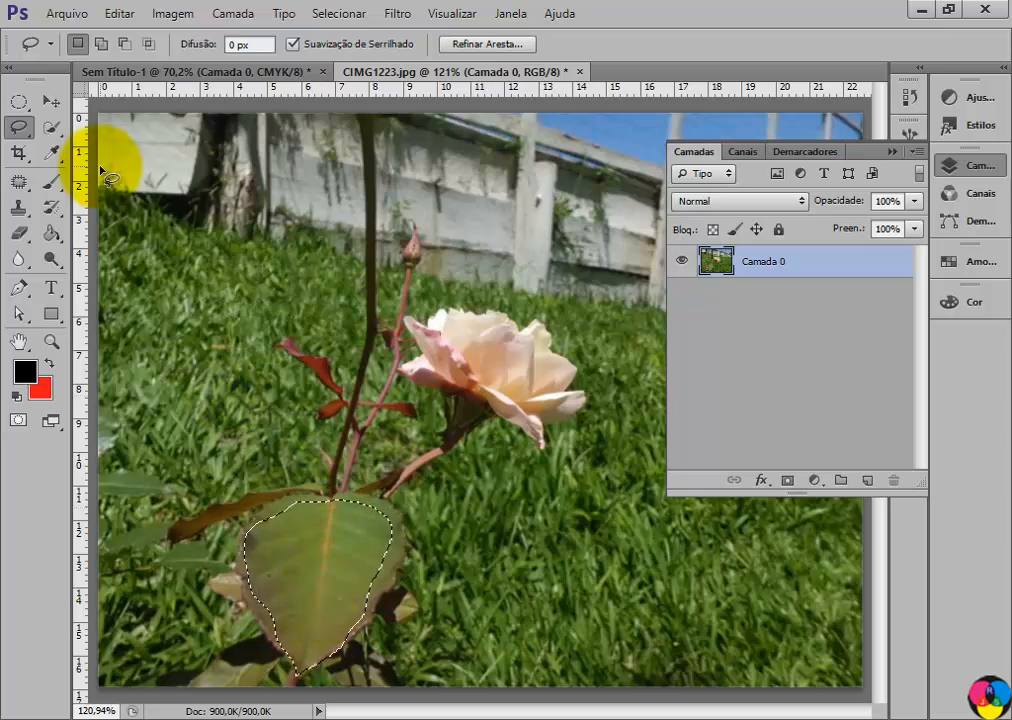
Step: Move the selected leaf pixels on Camada 0 up onto the grass beside the main stem
click(50, 102)
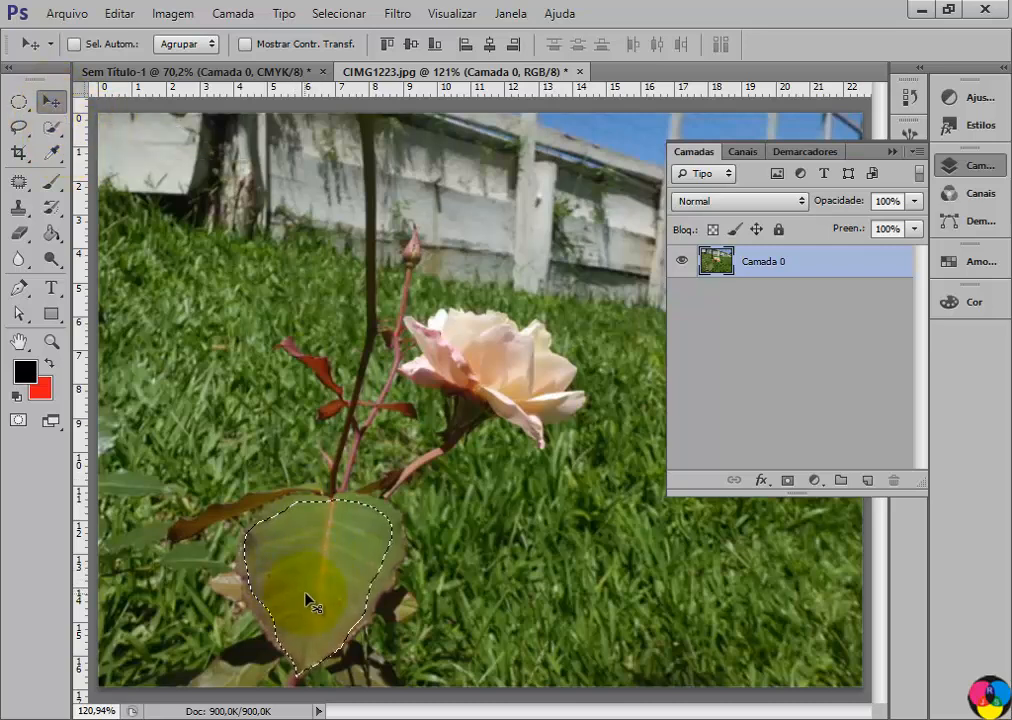
drag(305, 597, 272, 314)
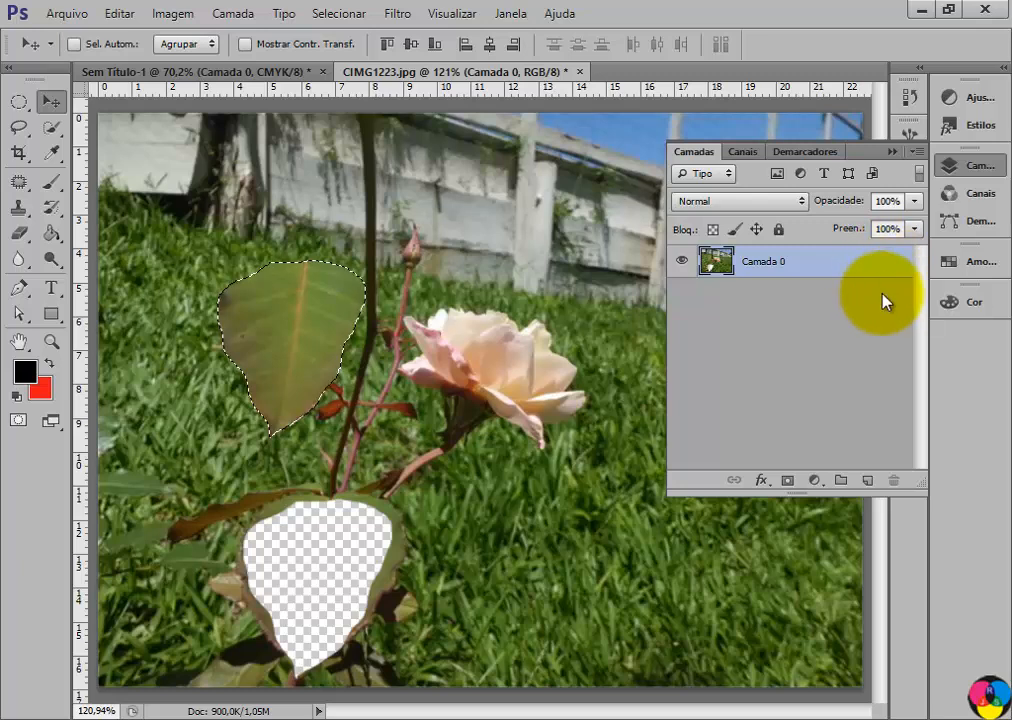
click(373, 463)
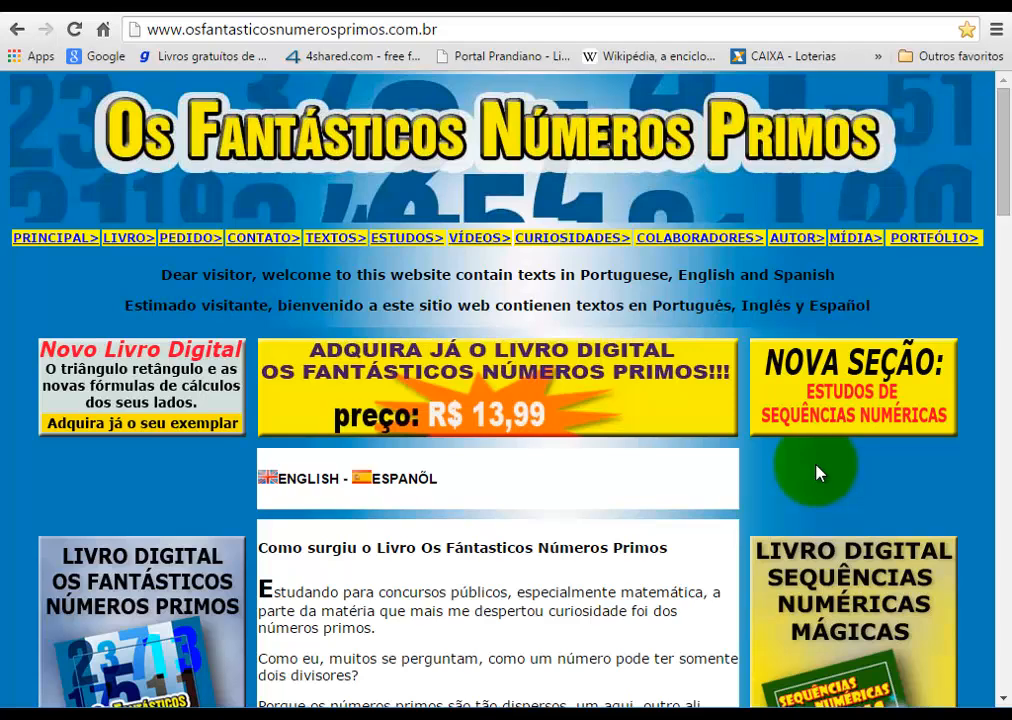
Step: Look through the digital books on the osfantasticosnumerosprimos.com.br home page and switch to the Osfantasticosnumerosprimos Facebook page
scroll(816, 470, down, 1)
scroll(820, 397, down, 1)
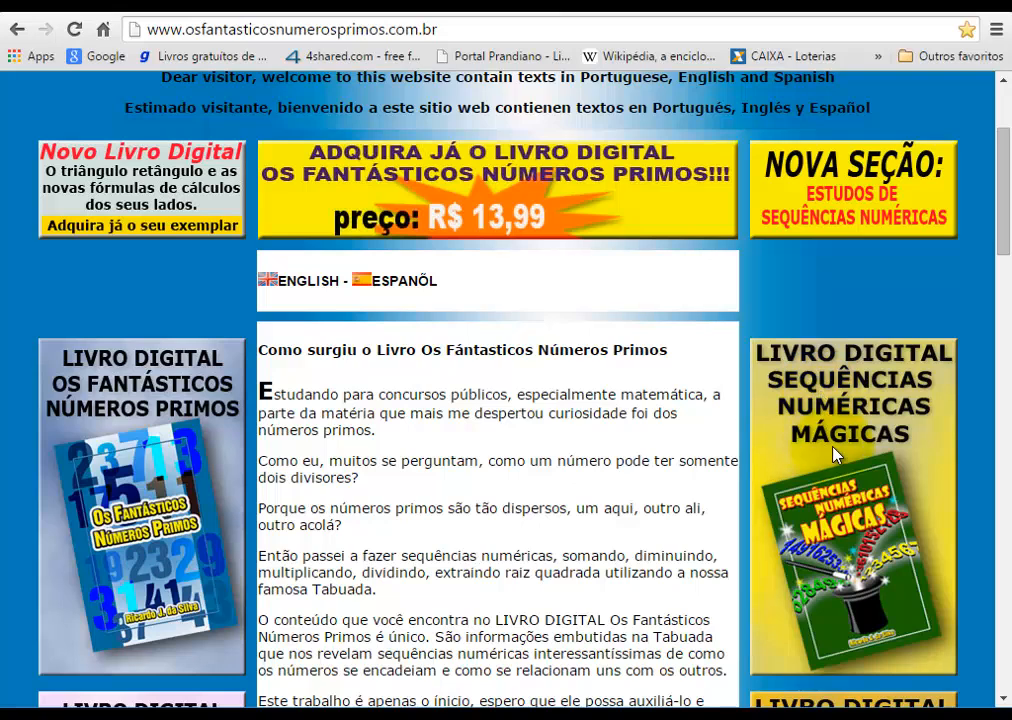
scroll(836, 445, down, 4)
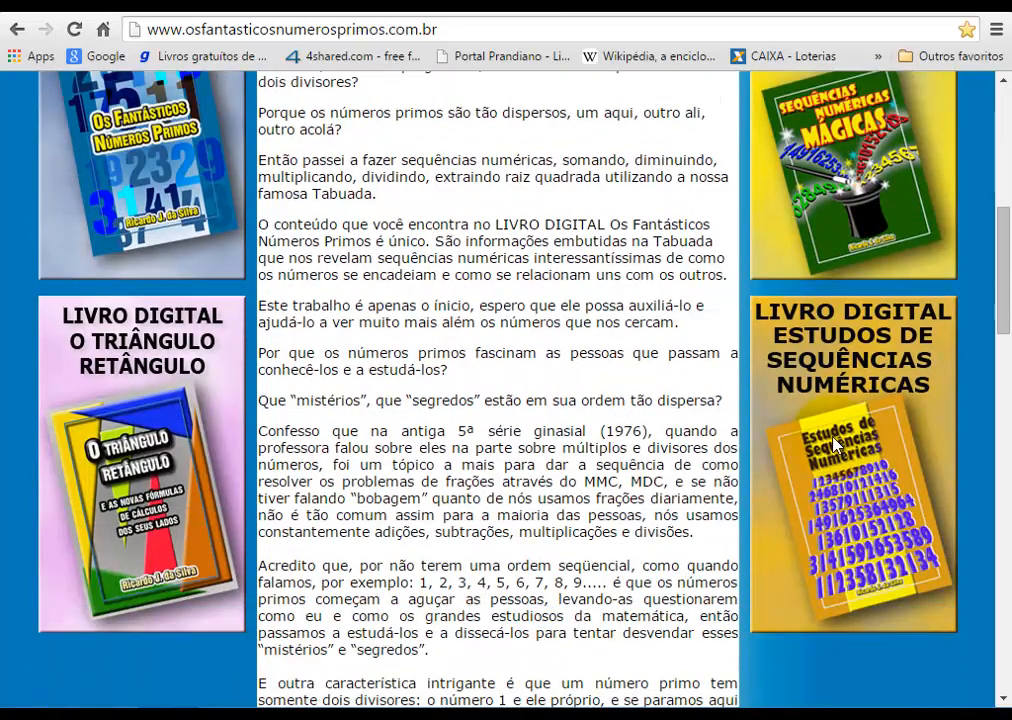
scroll(832, 445, up, 6)
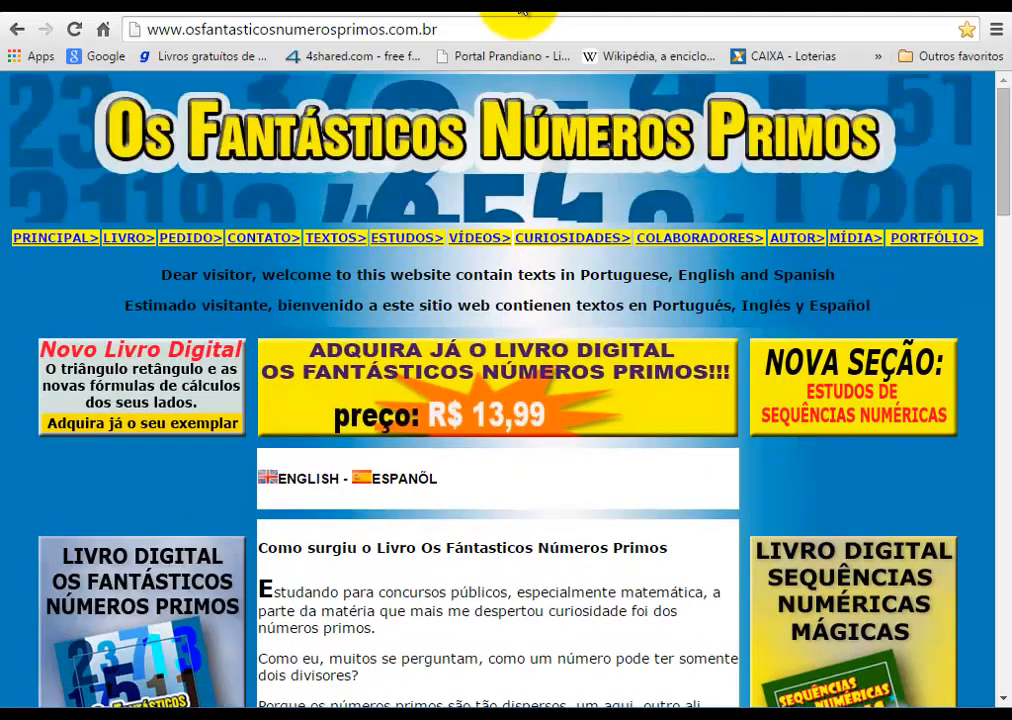
click(430, 12)
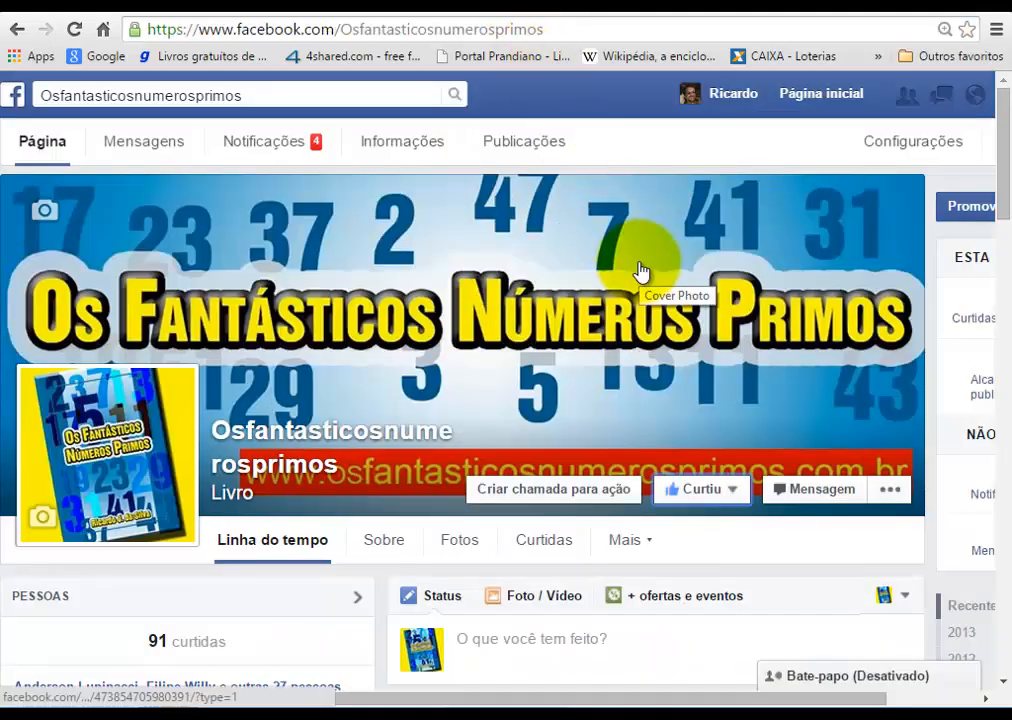